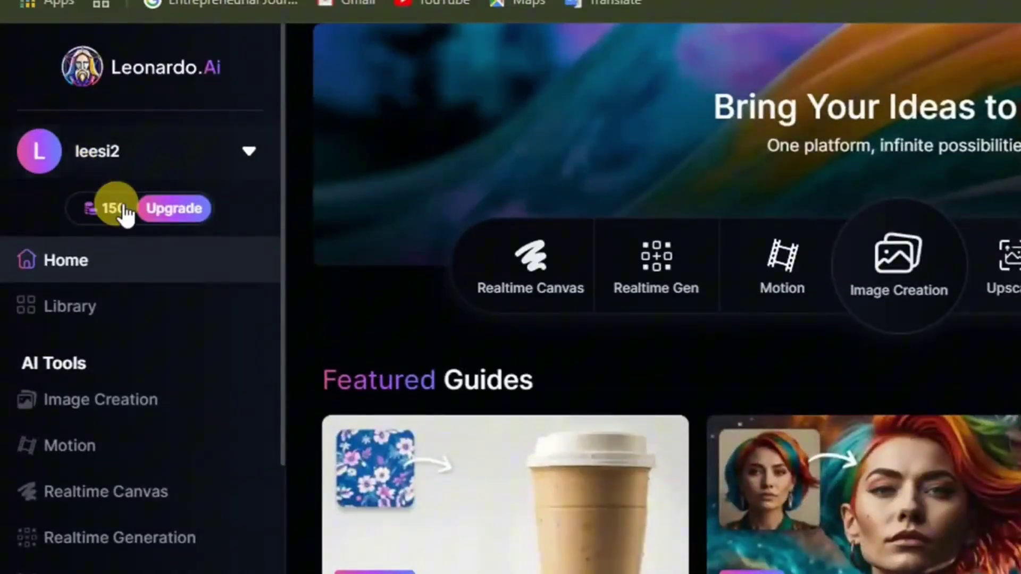
# - Check My Plan's 150 fast tokens, then go to Image Creation from the Leonardo.Ai home page
pyautogui.click(122, 213)
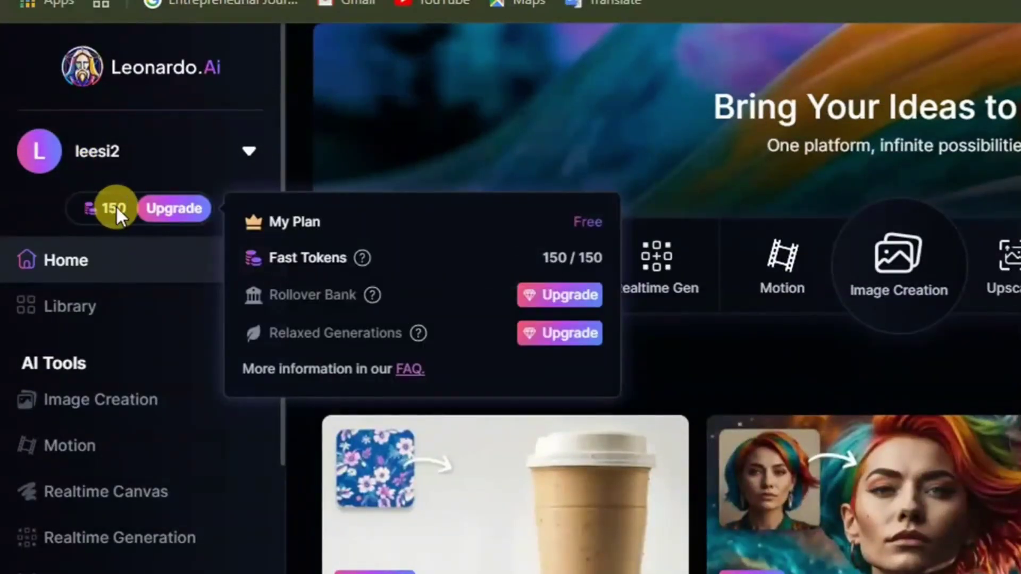
pyautogui.moveTo(365, 265)
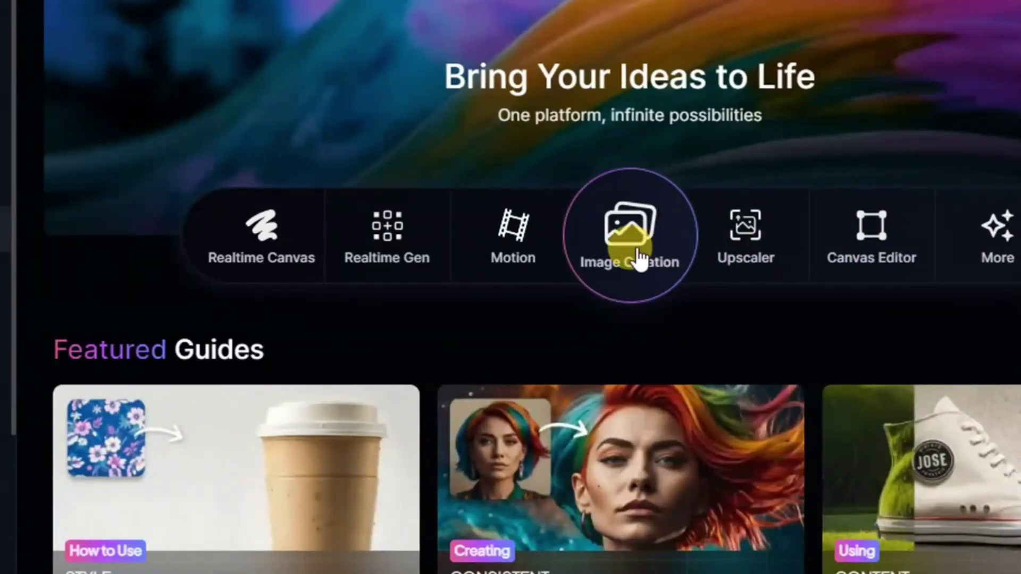
pyautogui.click(636, 251)
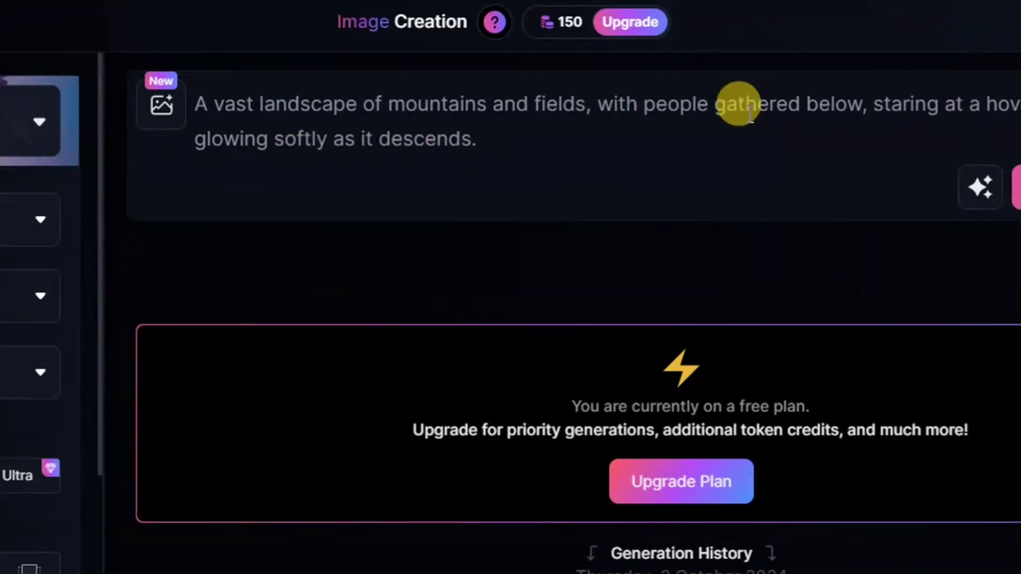
# - Replace the prompt with a realistic 3D render of an 18-year-old American speaker at a desk
pyautogui.click(375, 105)
pyautogui.rightClick(370, 117)
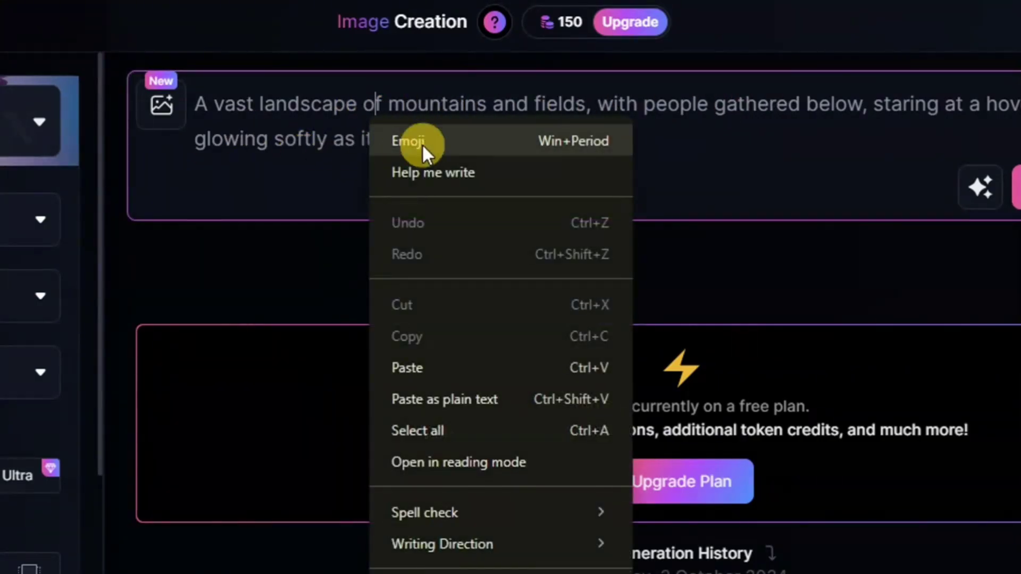
pyautogui.hotkey('ctrl', 'a')
pyautogui.hotkey('ctrl', 'v')
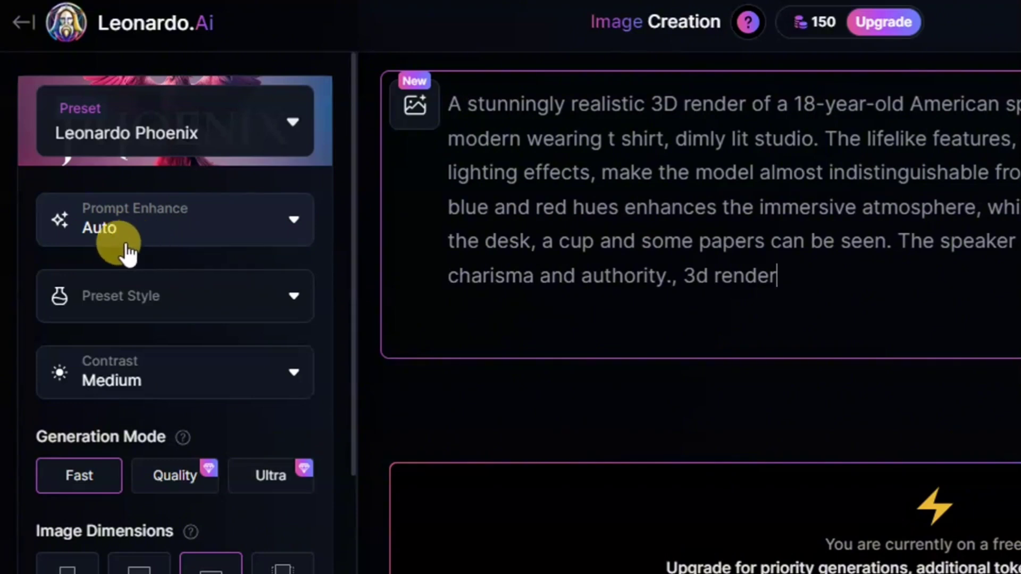
# - Set Image Dimensions to 16:9 widescreen
pyautogui.scroll(-4, 154, 346)
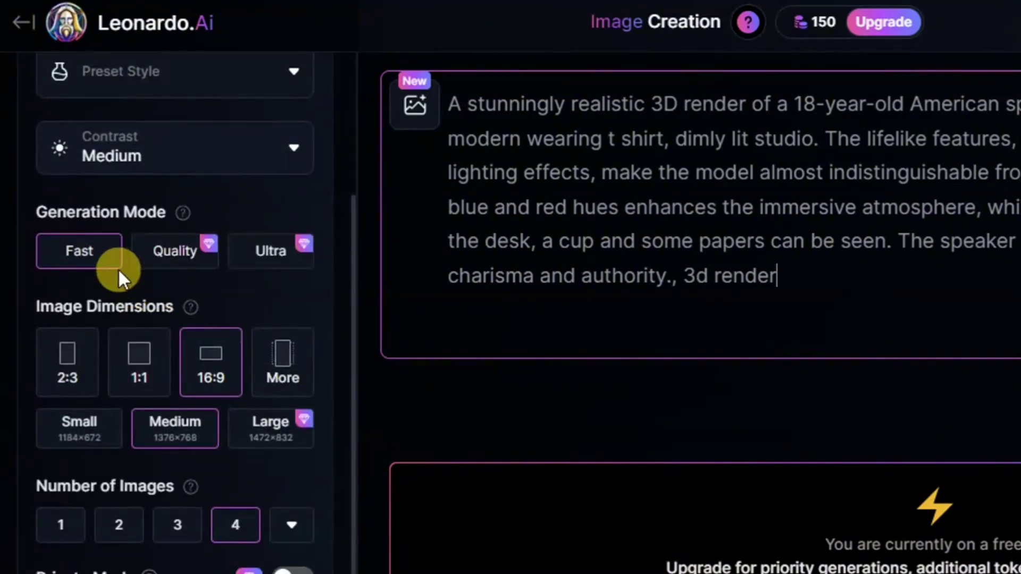
pyautogui.click(218, 380)
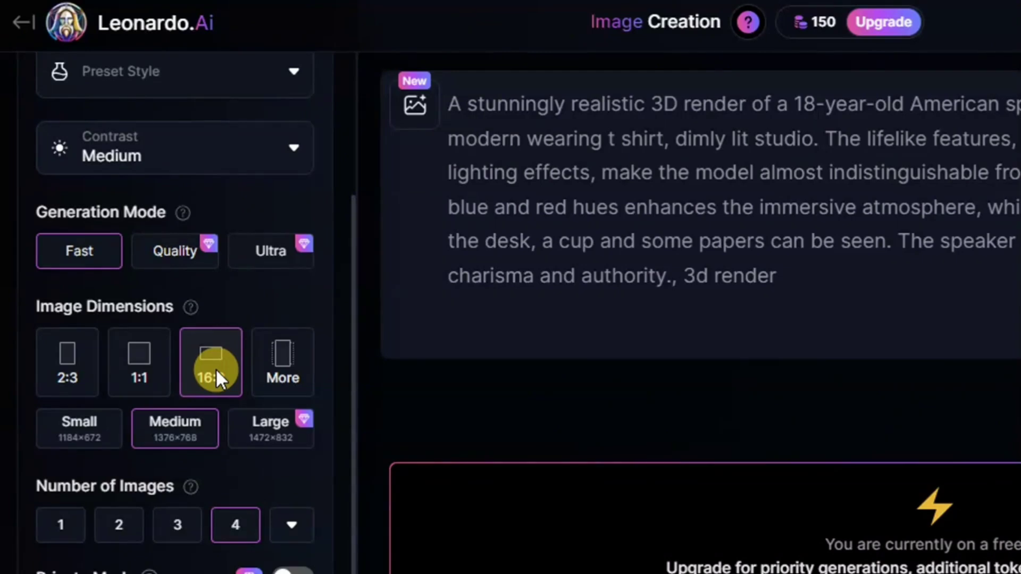
pyautogui.scroll(-3, 215, 383)
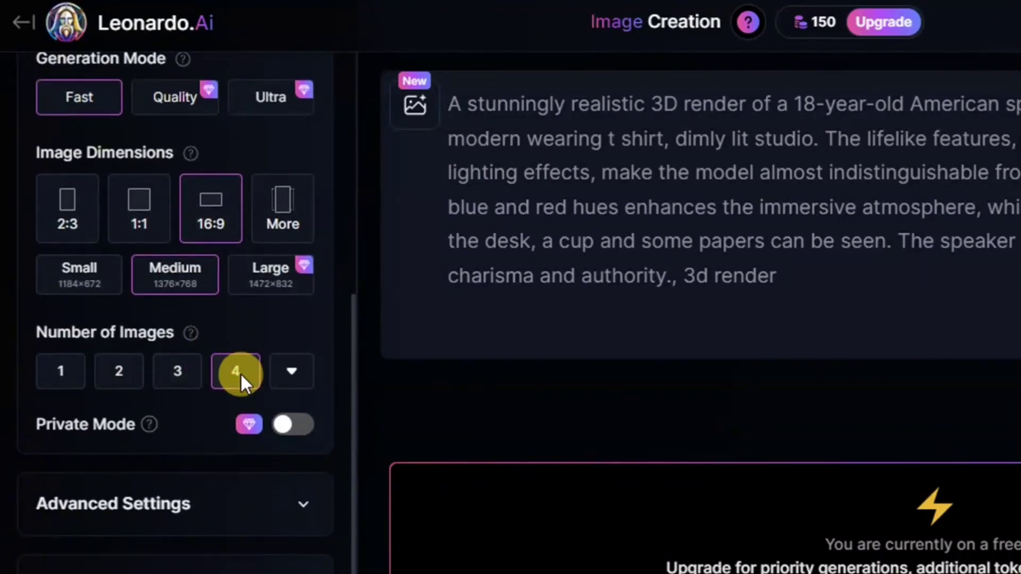
pyautogui.scroll(-4, 897, 282)
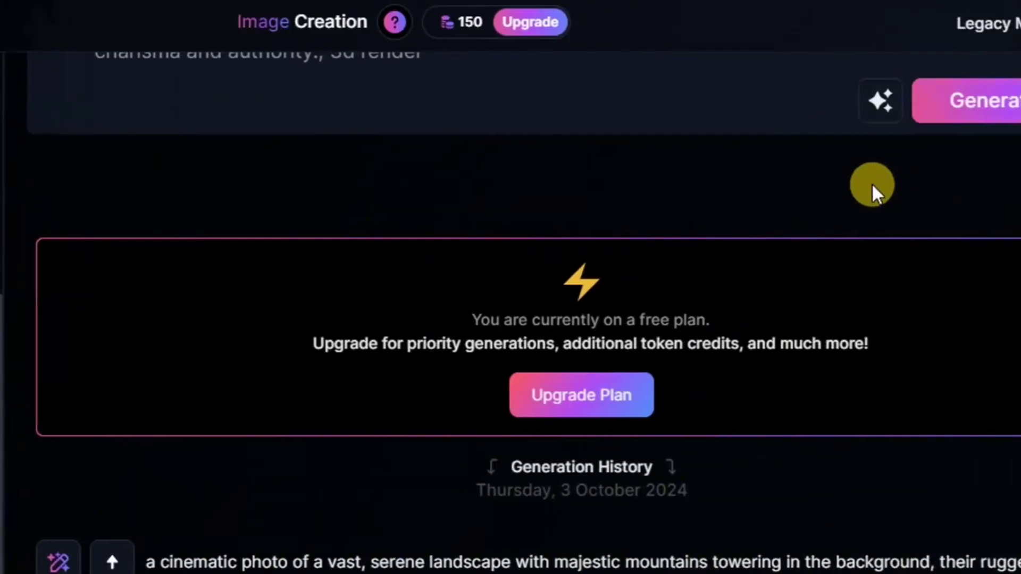
# - Generate four images of the 3D speaker from the prompt
pyautogui.scroll(4, 872, 186)
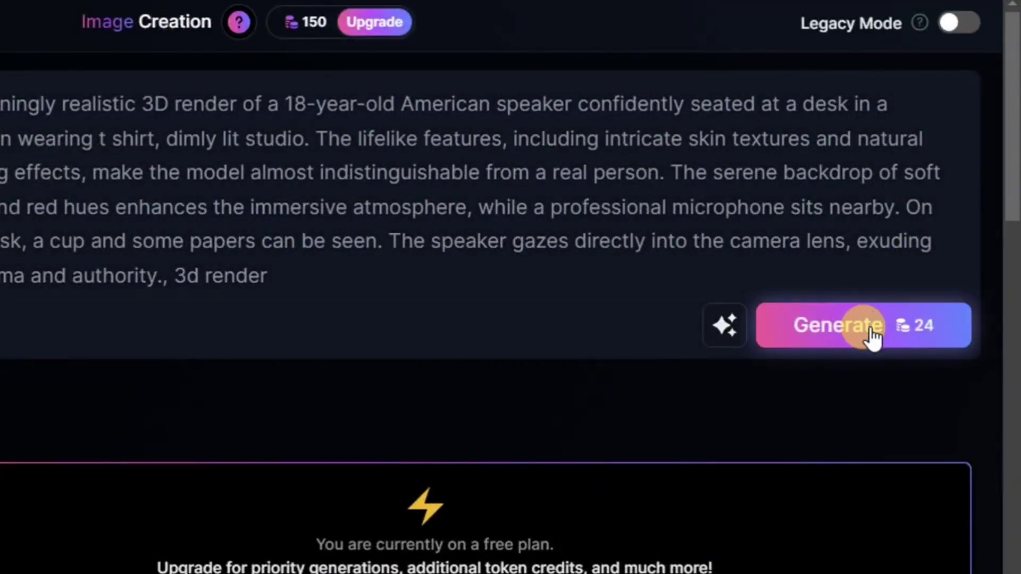
pyautogui.click(928, 335)
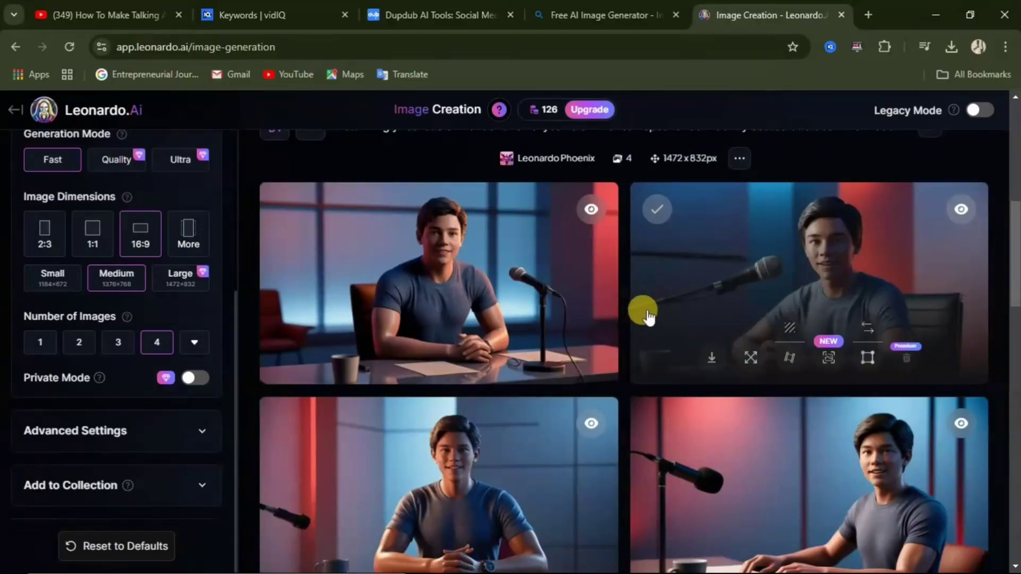
pyautogui.scroll(-1, 590, 313)
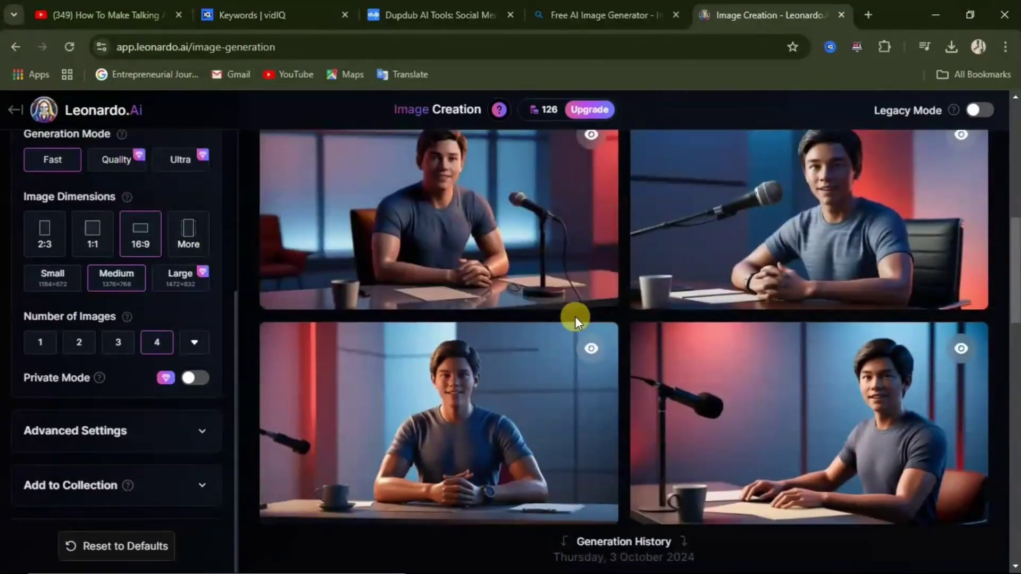
pyautogui.scroll(1, 576, 319)
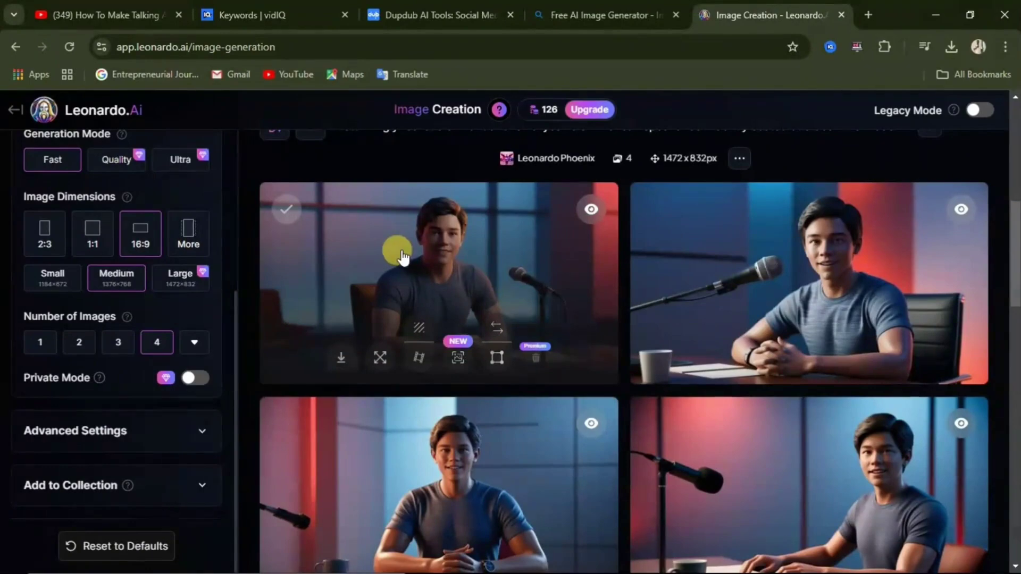
# - Download the top-left speaker image, then open the second image to check its resolution versions
pyautogui.click(442, 268)
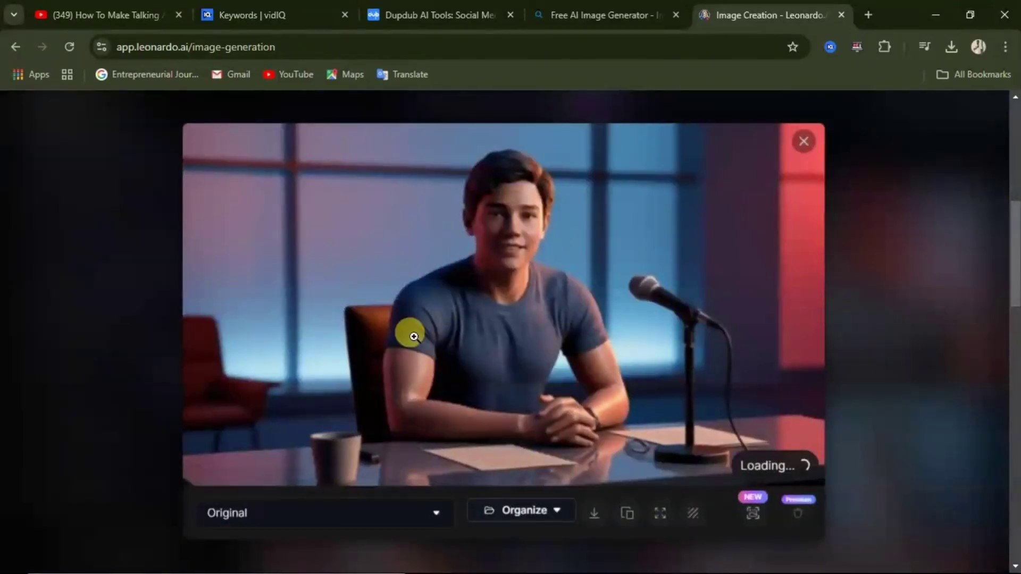
pyautogui.press('Escape')
pyautogui.click(487, 322)
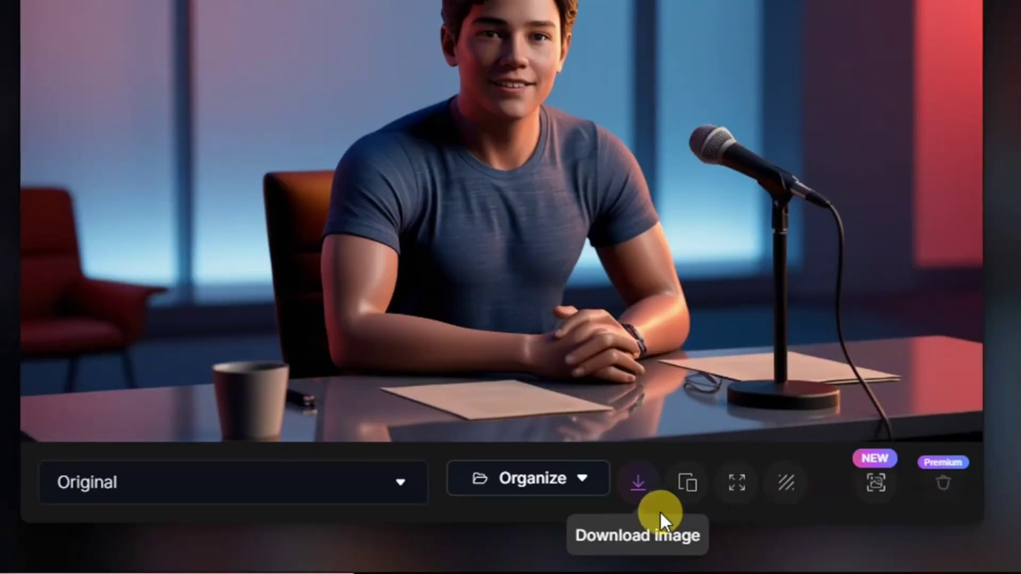
pyautogui.click(596, 517)
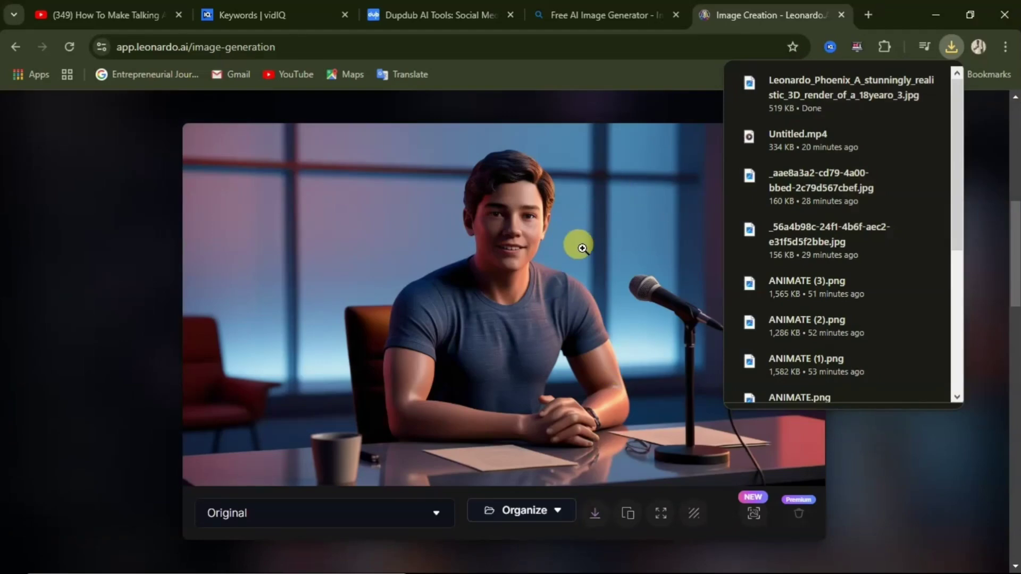
pyautogui.click(611, 88)
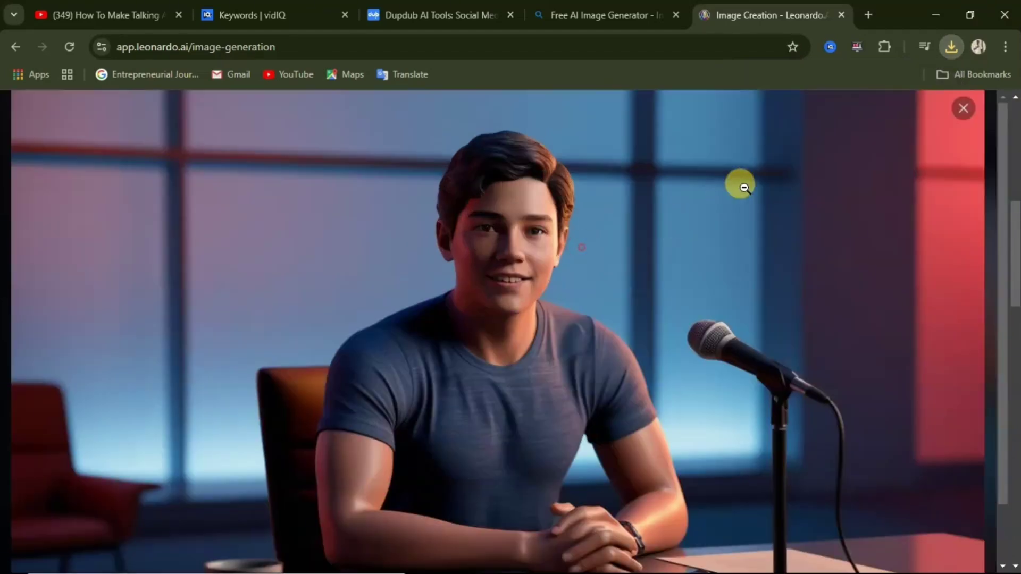
pyautogui.click(962, 108)
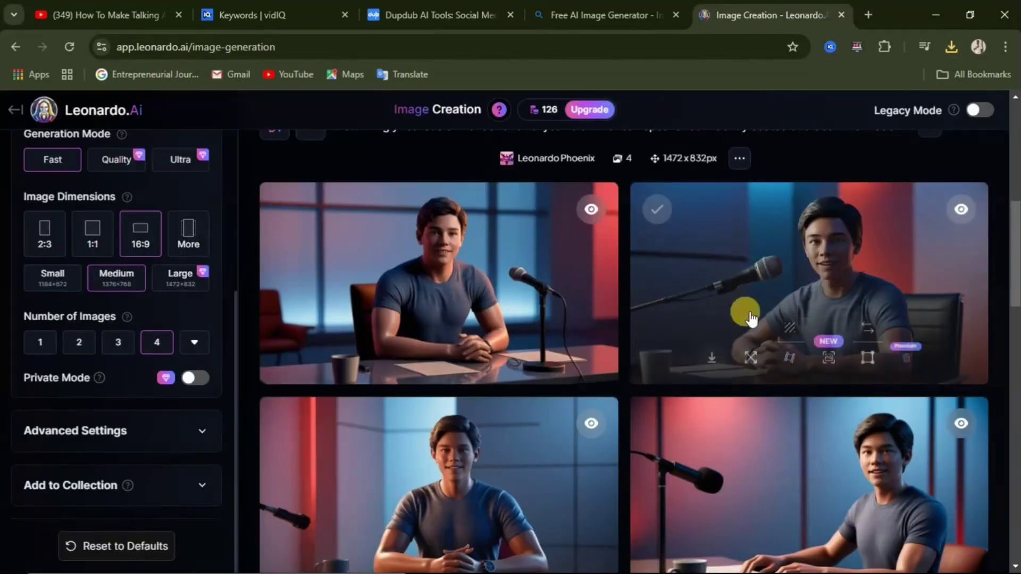
pyautogui.click(832, 337)
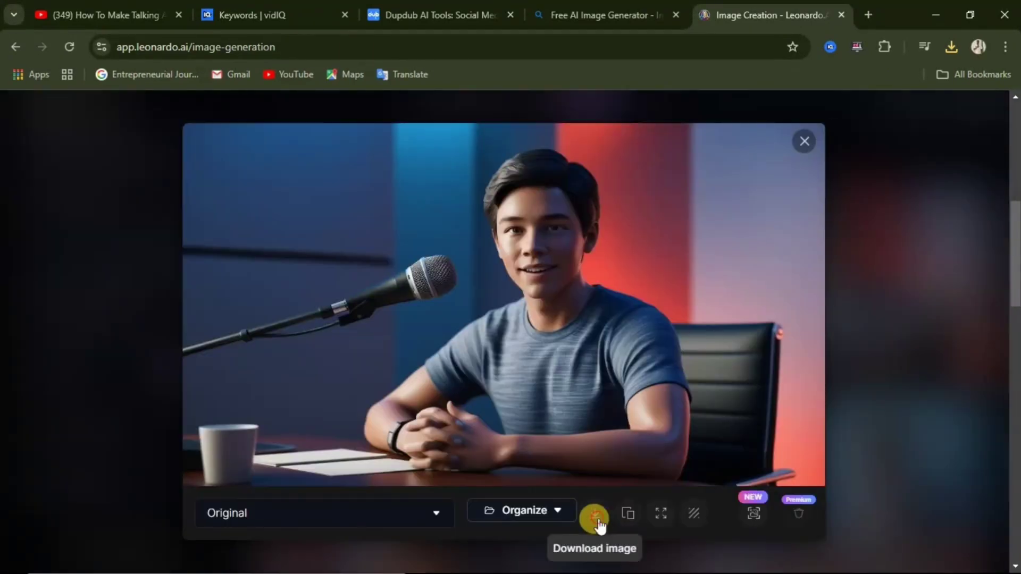
pyautogui.click(437, 514)
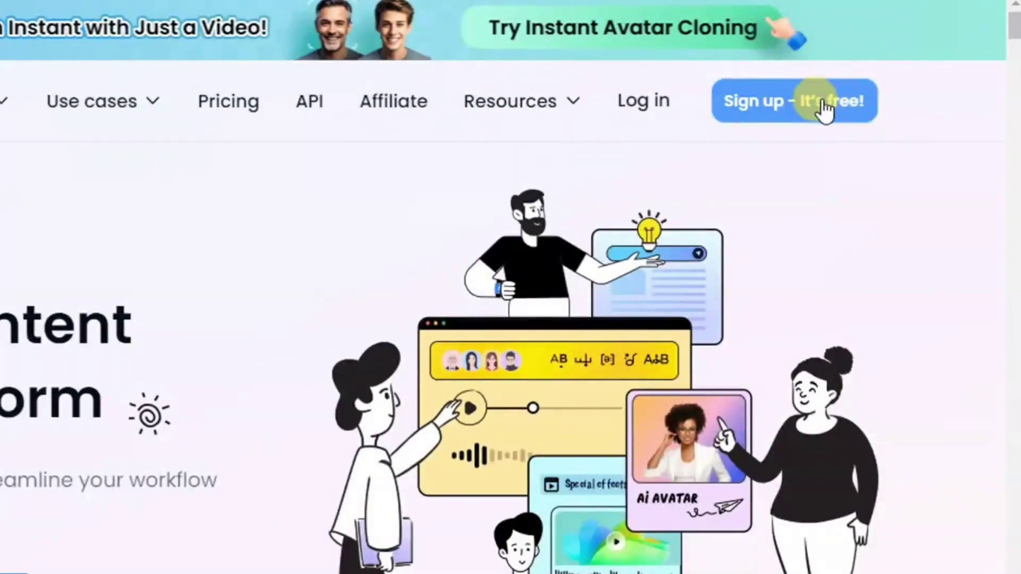
# - Create a free DupDub account via 'Sign up - It's free!' and reach the dashboard
pyautogui.click(889, 165)
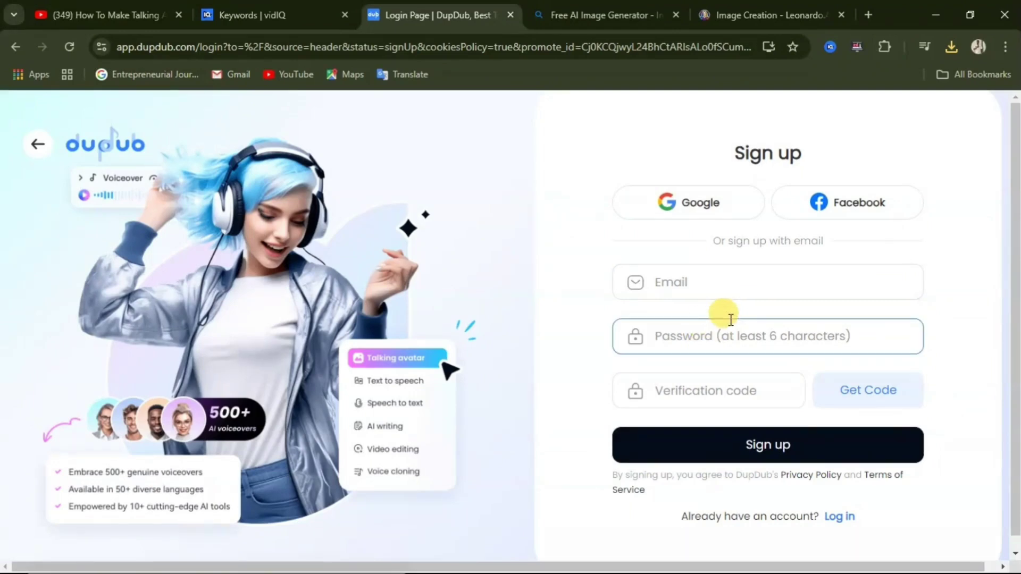
pyautogui.click(787, 437)
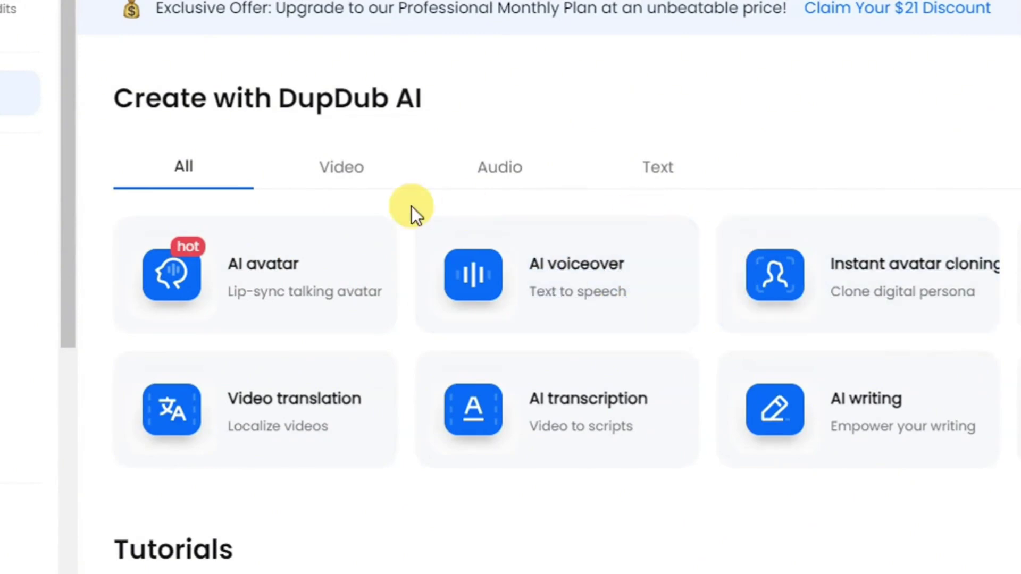
# - Open the AI avatar tool and browse its Photo avatar options
pyautogui.click(263, 267)
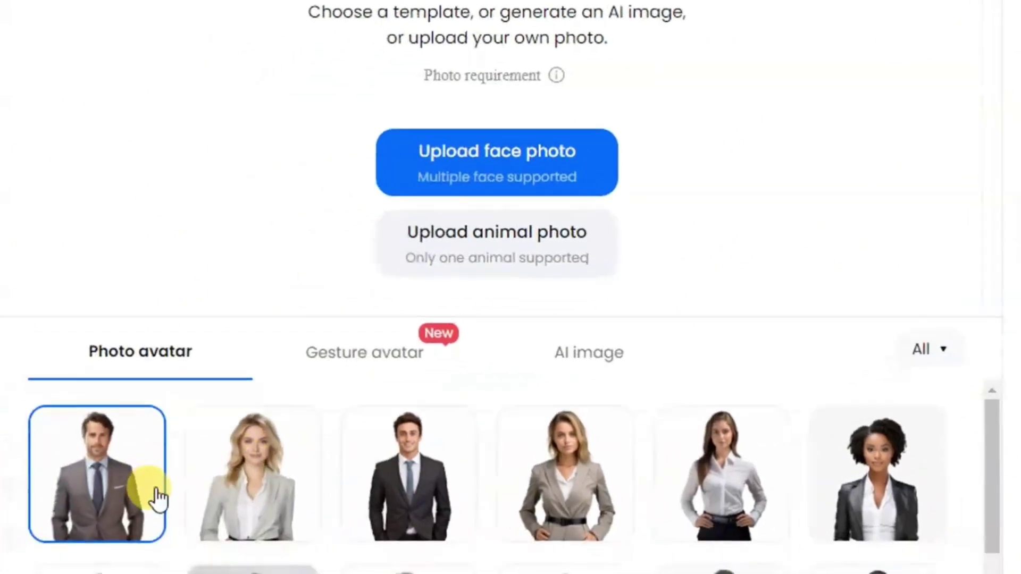
pyautogui.scroll(-5, 59, 523)
pyautogui.scroll(3, 107, 468)
pyautogui.scroll(2, 207, 436)
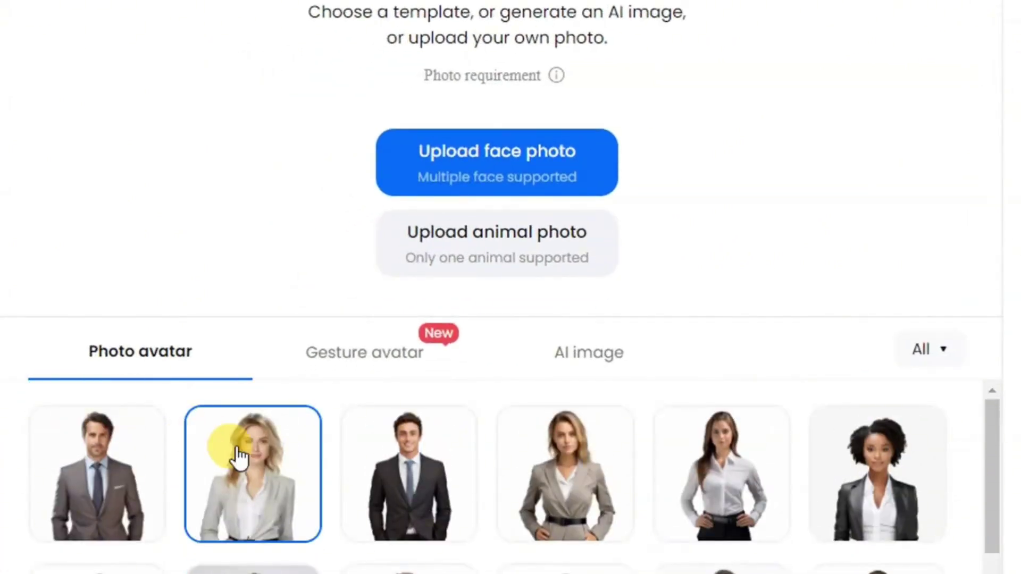
pyautogui.scroll(-2, 678, 502)
pyautogui.scroll(-1, 678, 479)
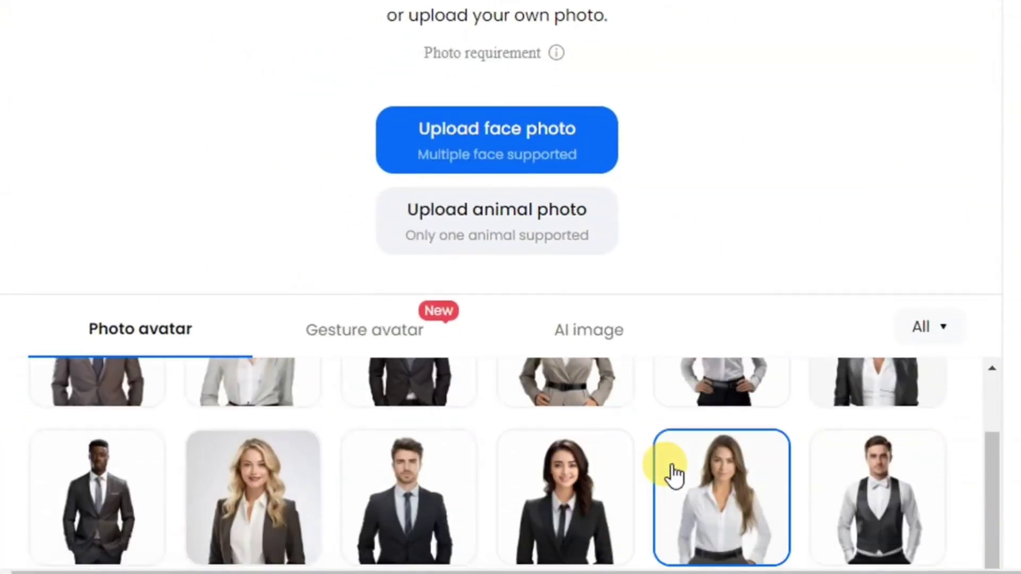
pyautogui.scroll(2, 547, 463)
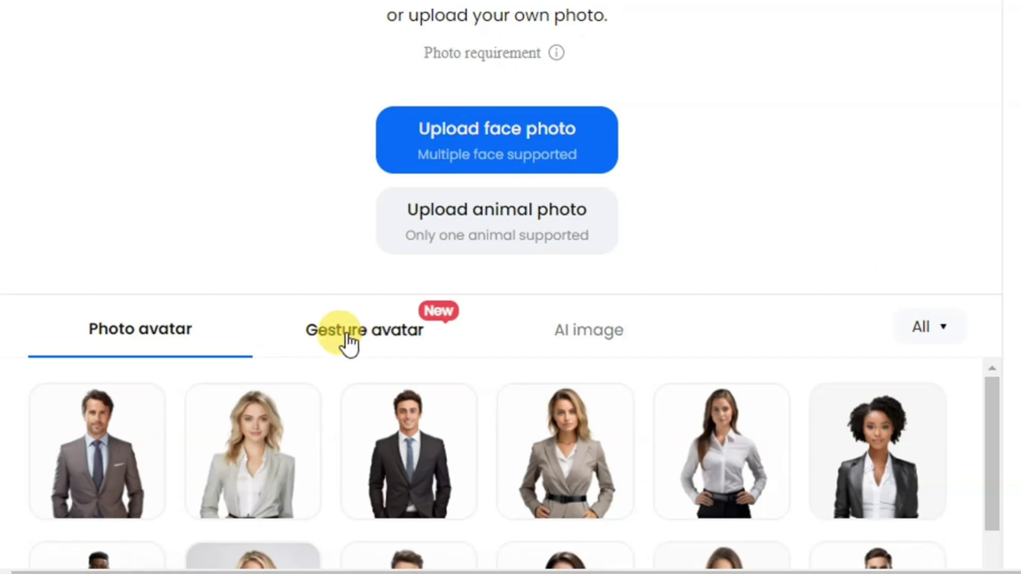
# - Look through the Gesture avatar templates, then switch to the AI image option
pyautogui.click(384, 340)
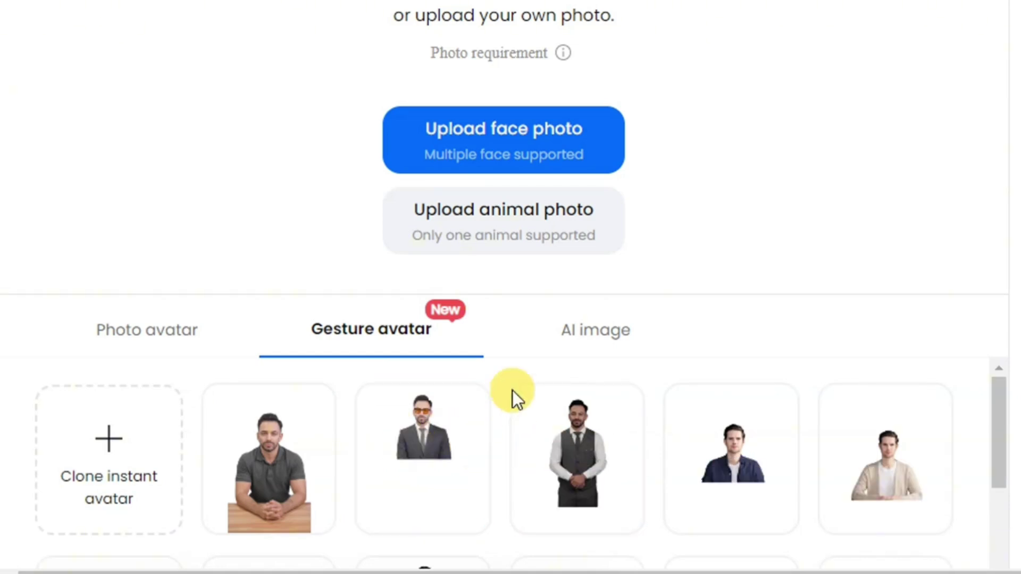
pyautogui.click(585, 335)
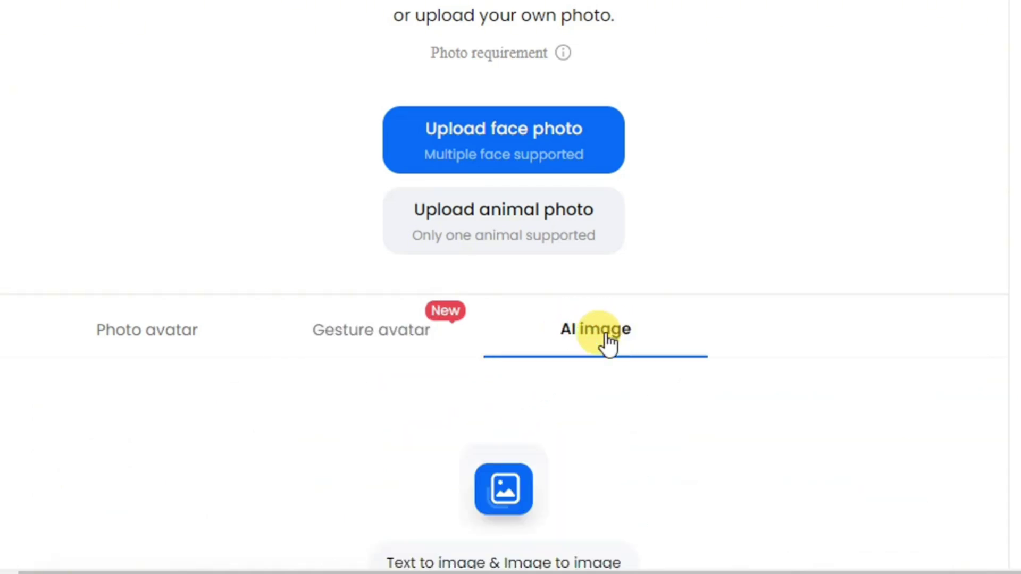
pyautogui.scroll(-2, 603, 416)
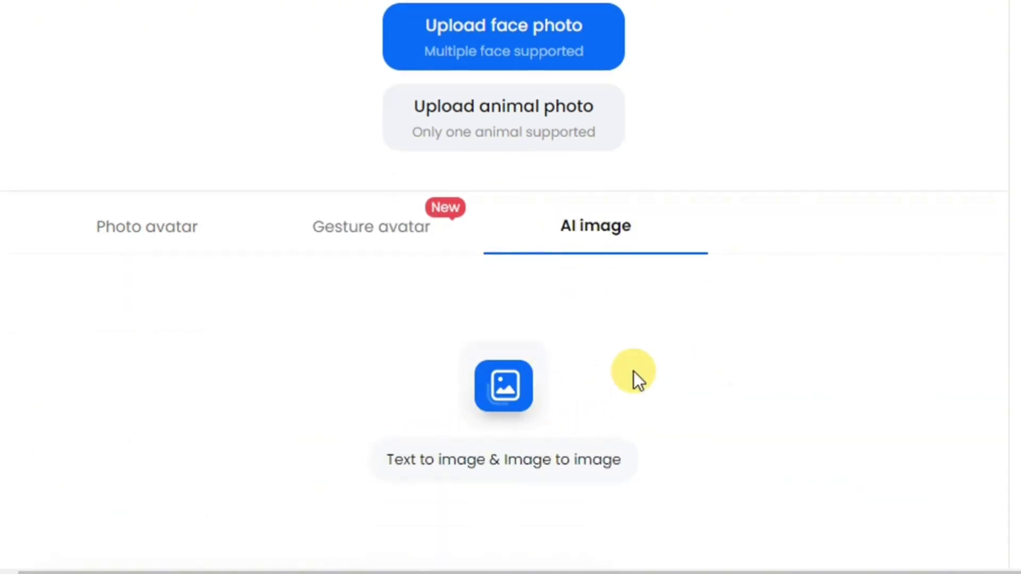
pyautogui.scroll(2, 679, 417)
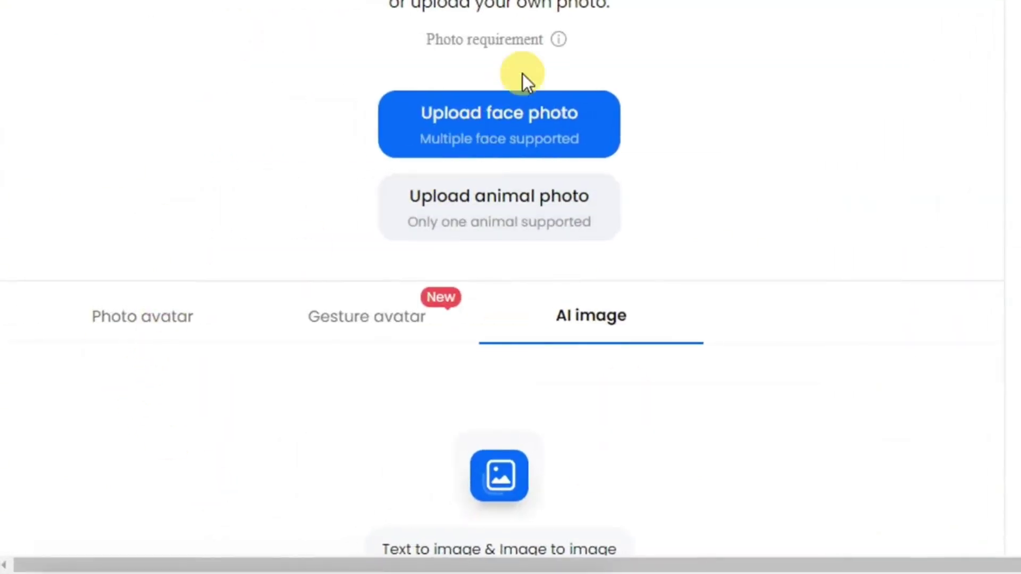
# - Dismiss the photo requirements note and upload the Leonardo_Phoenix 3D render as the face photo
pyautogui.moveTo(364, 285)
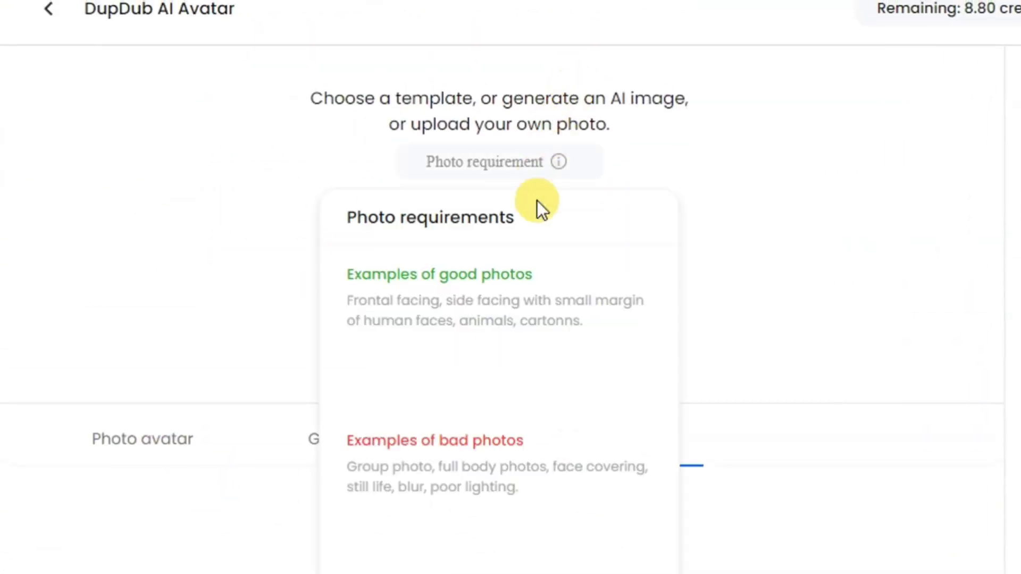
pyautogui.click(595, 260)
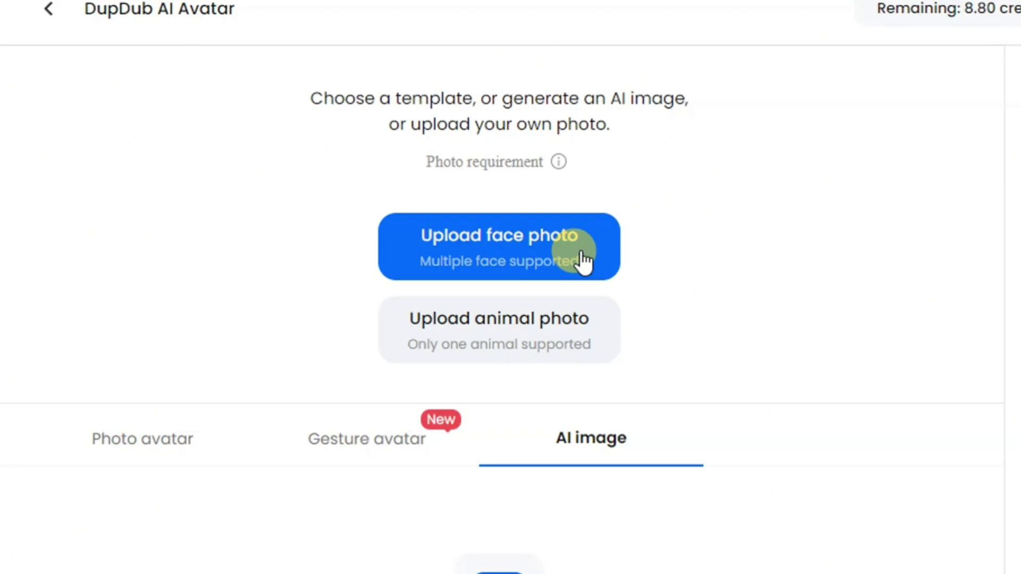
pyautogui.click(556, 252)
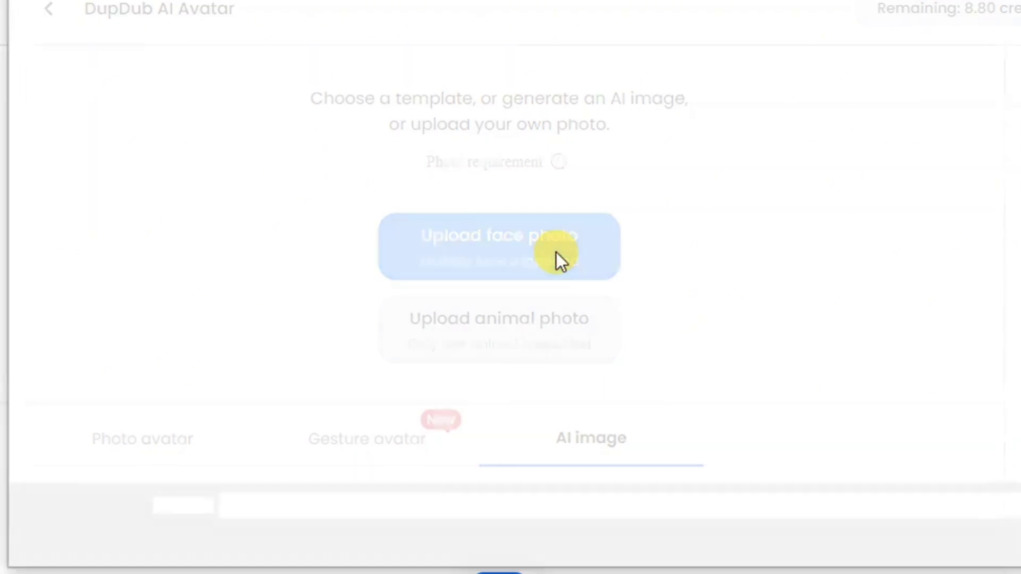
pyautogui.click(391, 71)
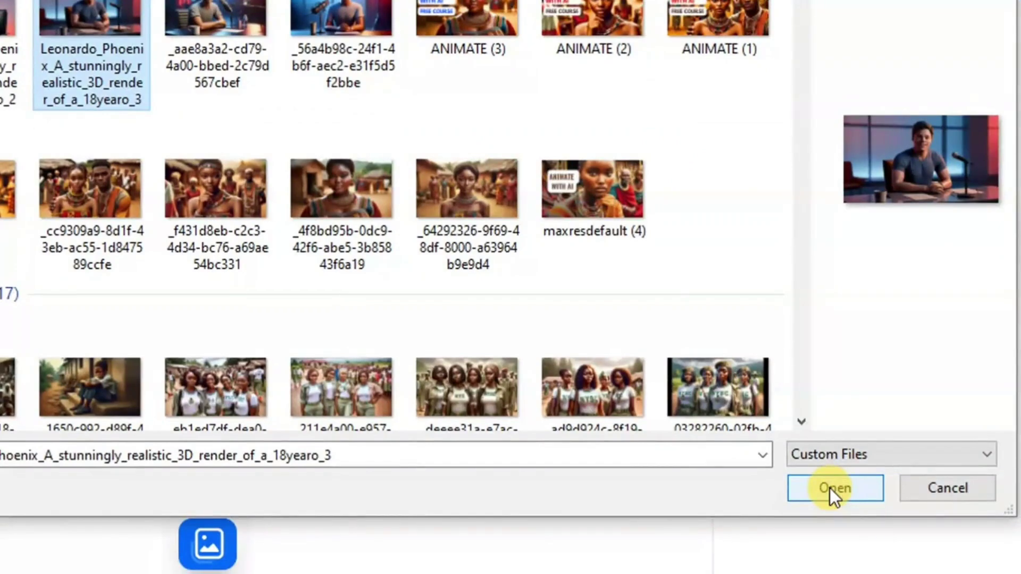
pyautogui.click(831, 488)
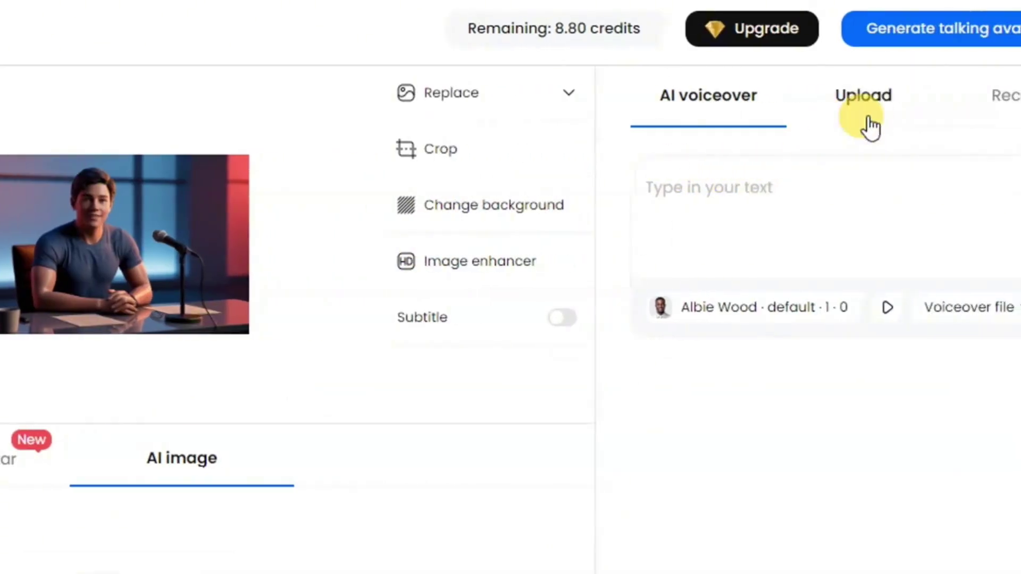
# - Enable subtitles at bottom centre, keeping Noto Sans size 51, stroke 1, bottom spacing 102
pyautogui.click(553, 93)
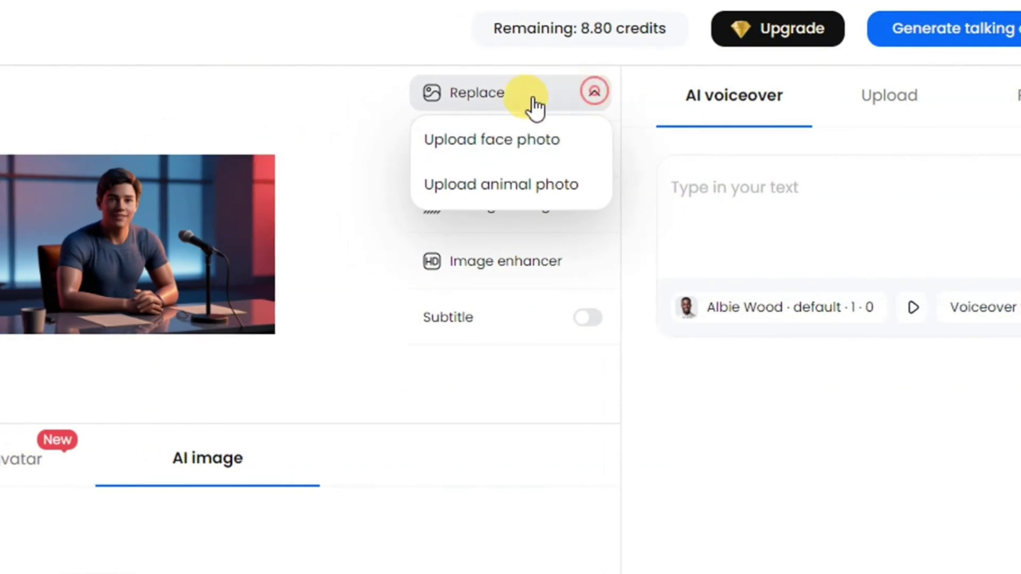
pyautogui.click(381, 120)
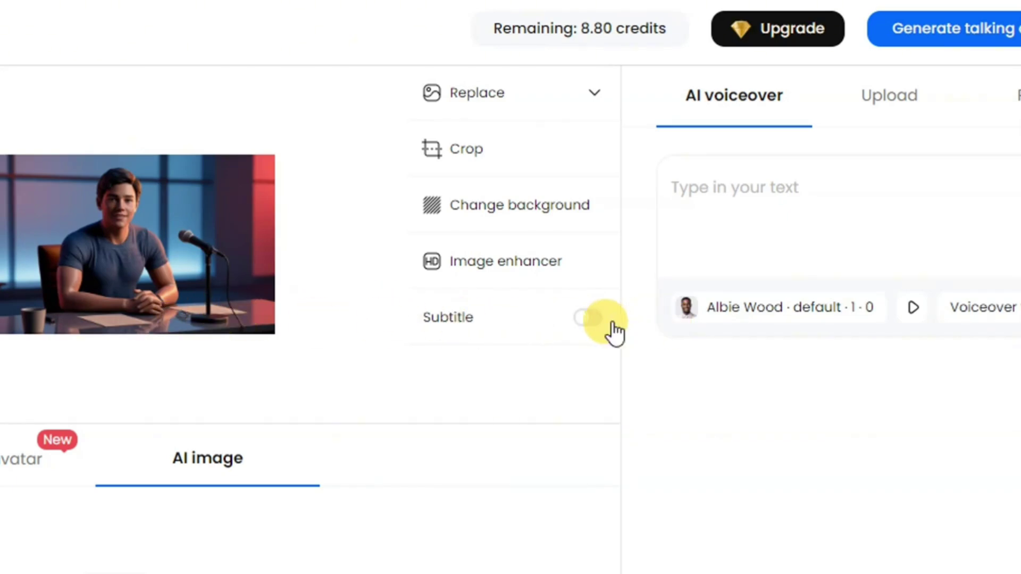
pyautogui.click(592, 323)
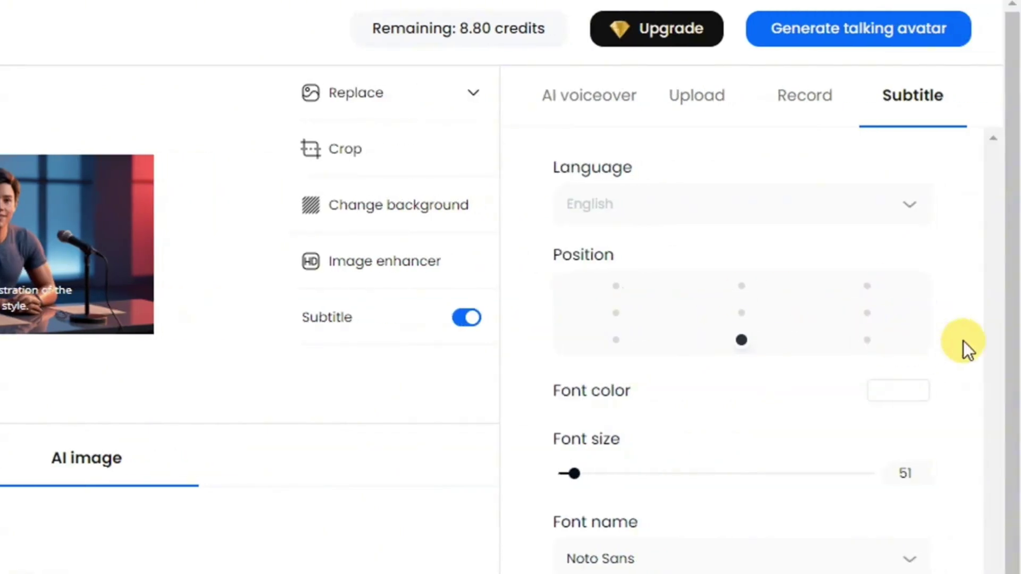
pyautogui.scroll(-4, 865, 521)
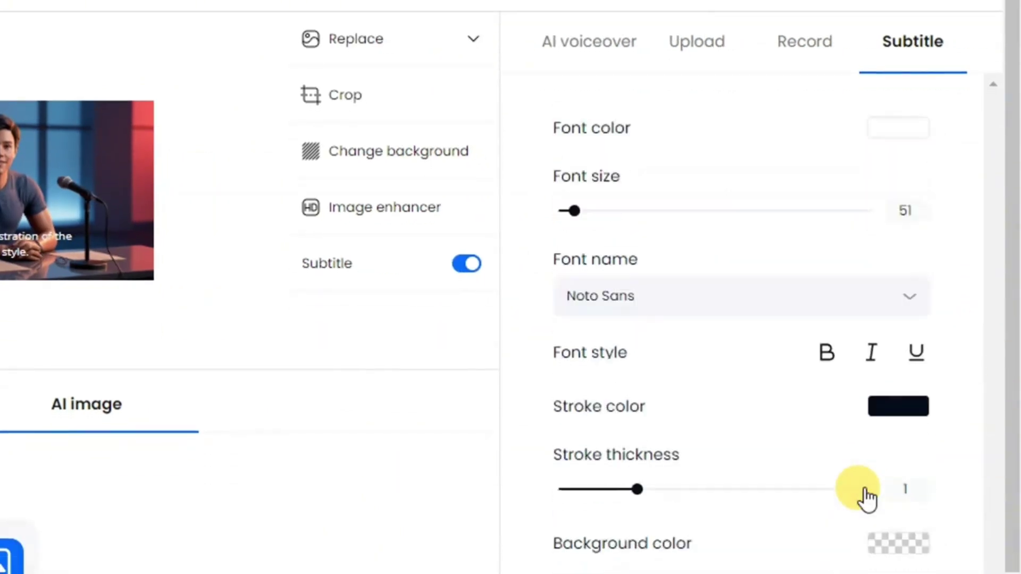
pyautogui.scroll(4, 821, 420)
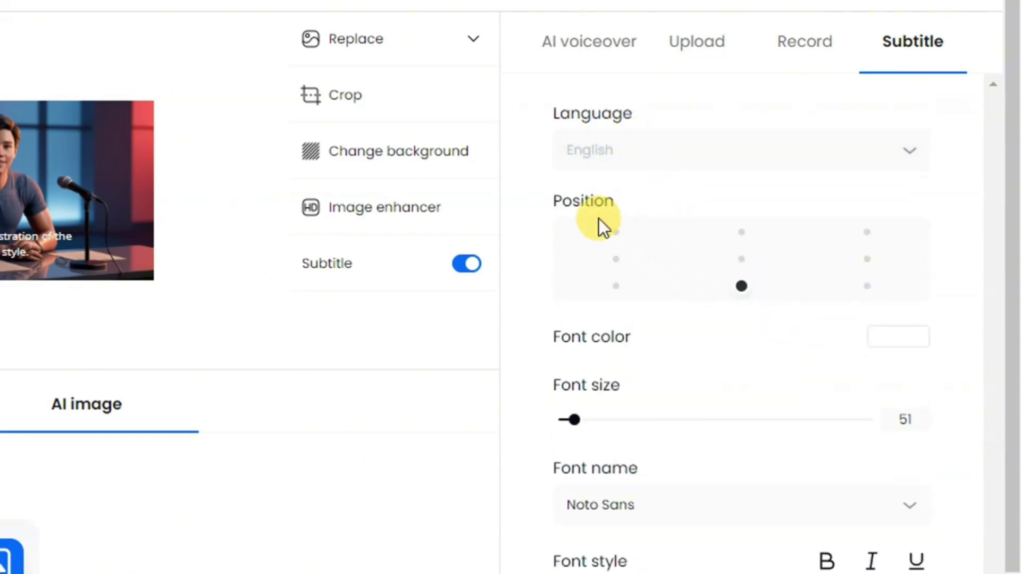
pyautogui.click(742, 288)
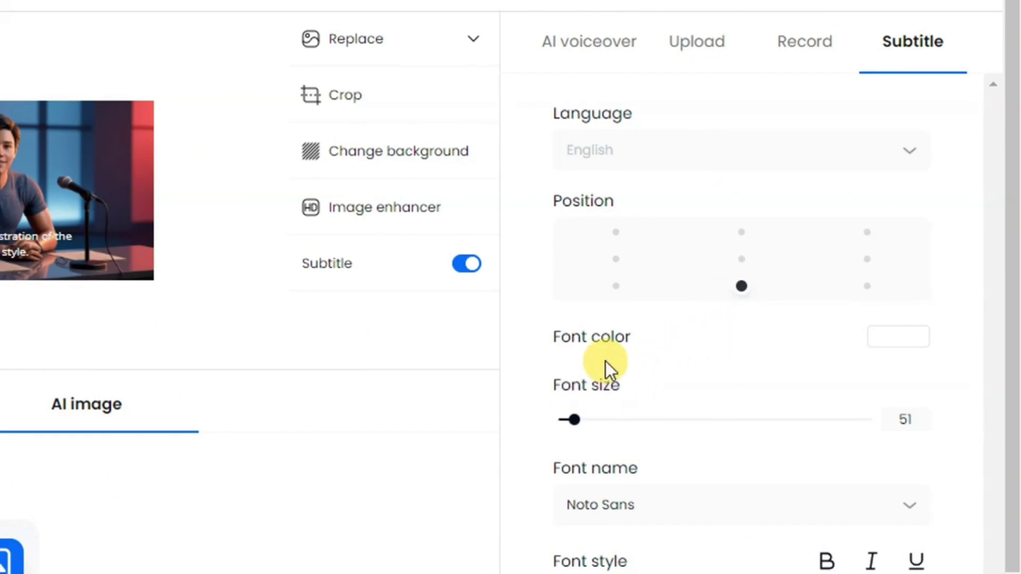
pyautogui.scroll(-2, 670, 420)
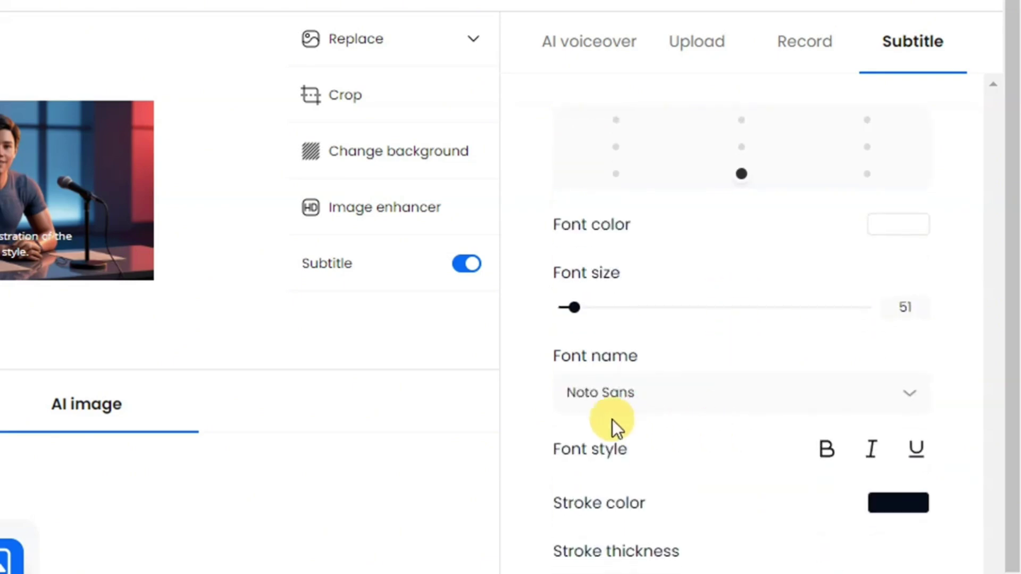
pyautogui.scroll(-4, 707, 404)
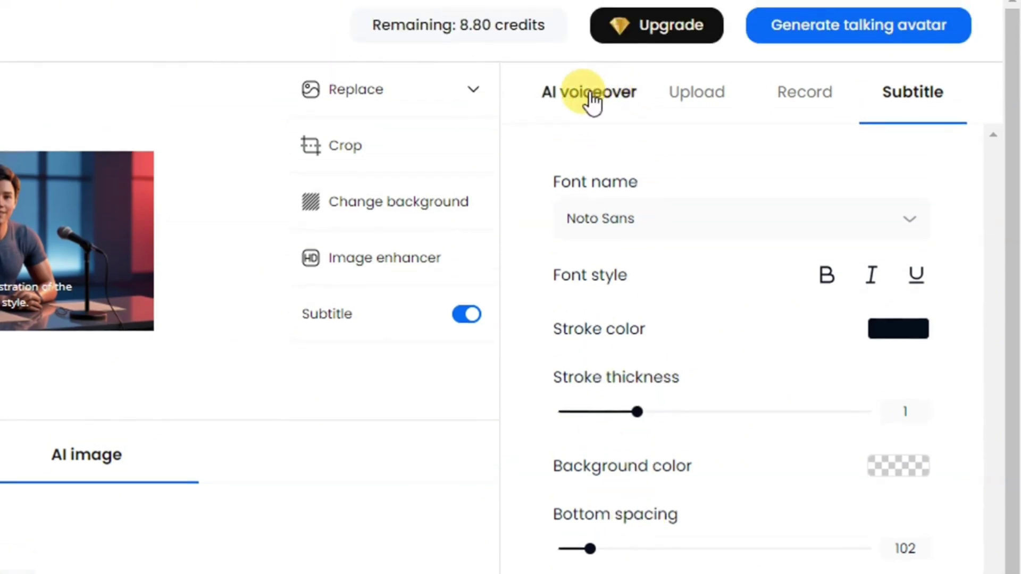
# - Enter 'Heloo Welcome to my channel. please support by subscribing.' as the AI voiceover script
pyautogui.click(589, 40)
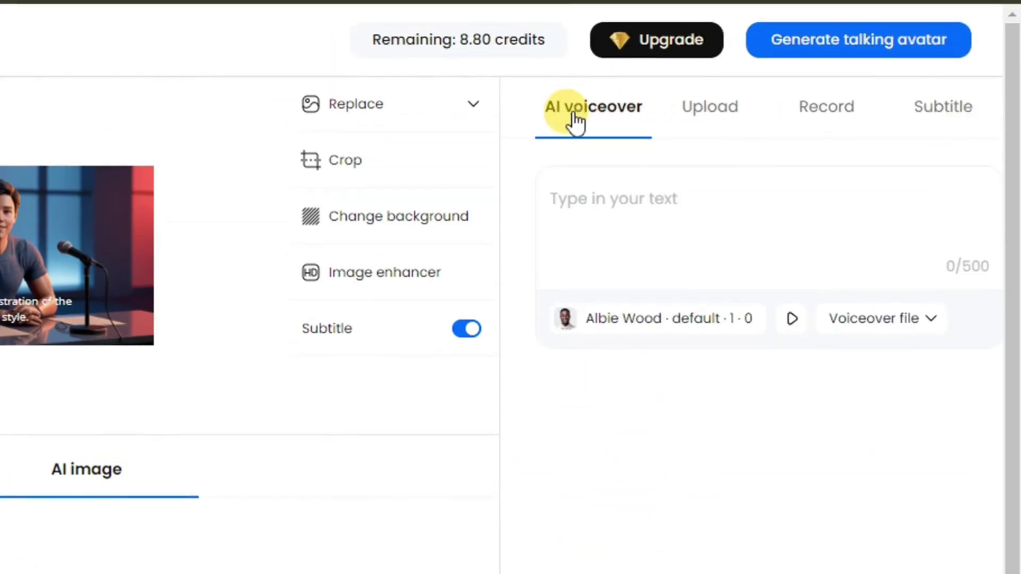
pyautogui.click(627, 204)
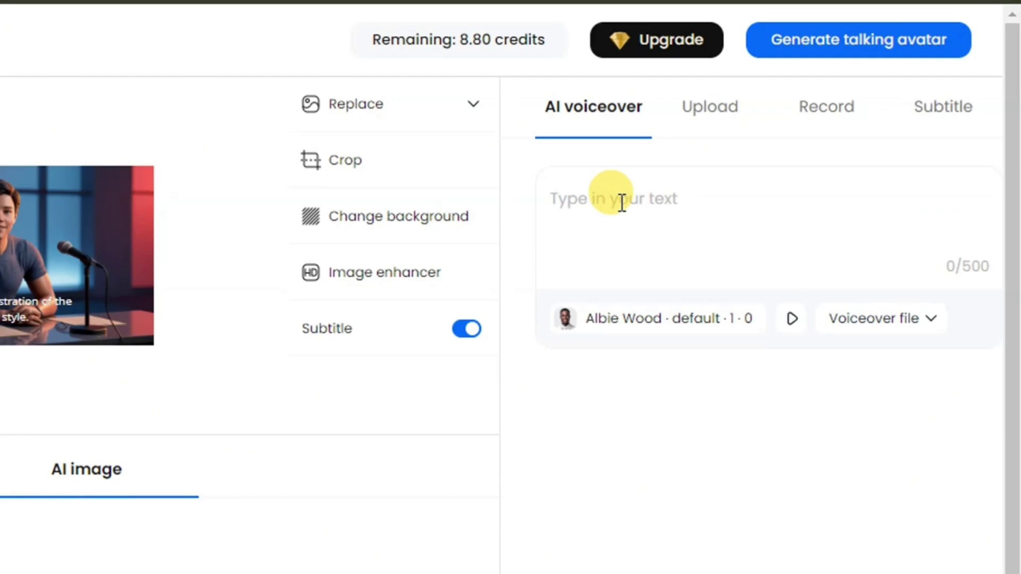
pyautogui.write('Heloo Welcome to my channel. please support by subscribing.')
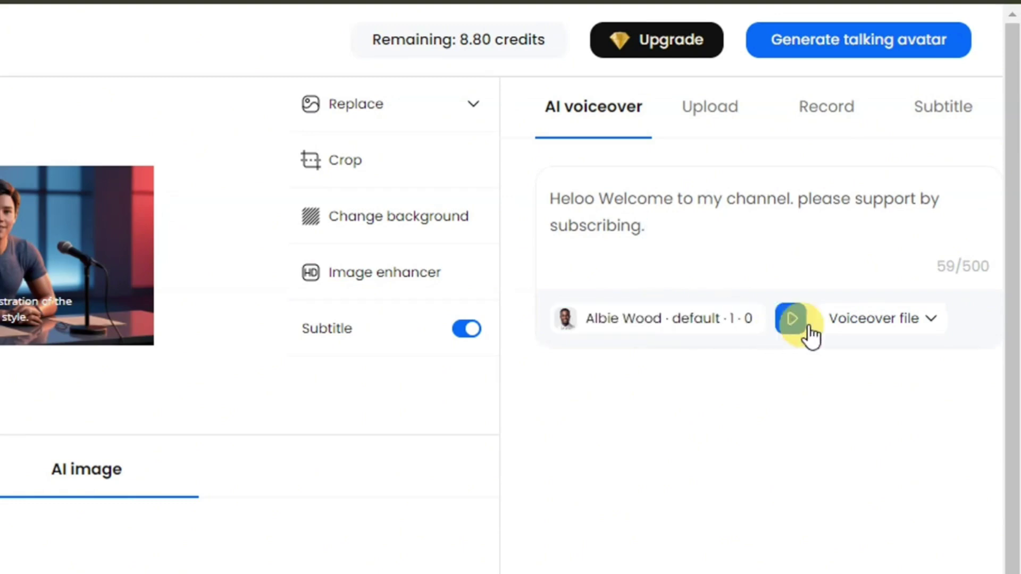
pyautogui.click(910, 329)
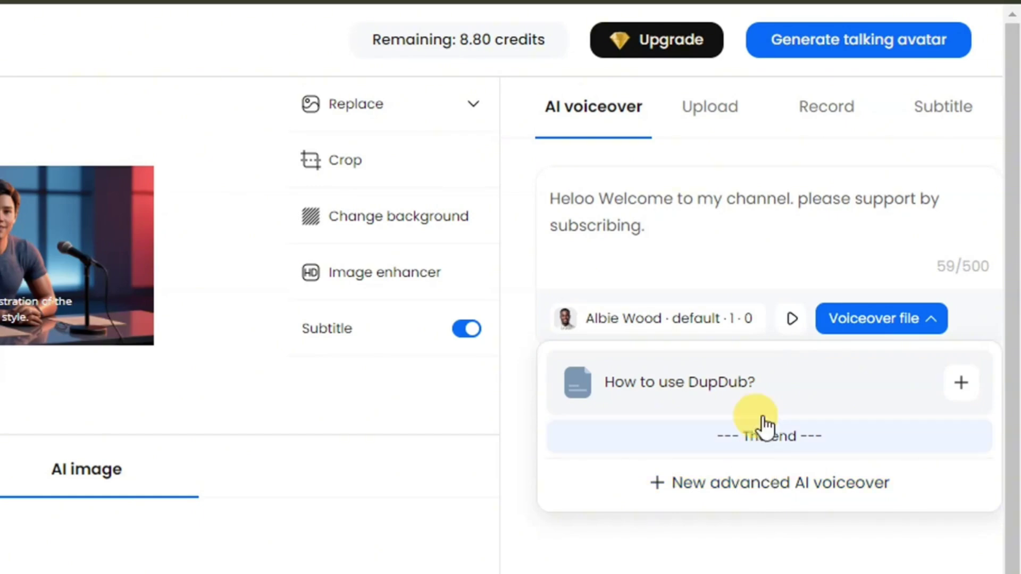
# - Preview and pick Jenson Moore in the voice library instead of Albie Wood, then confirm
pyautogui.click(701, 319)
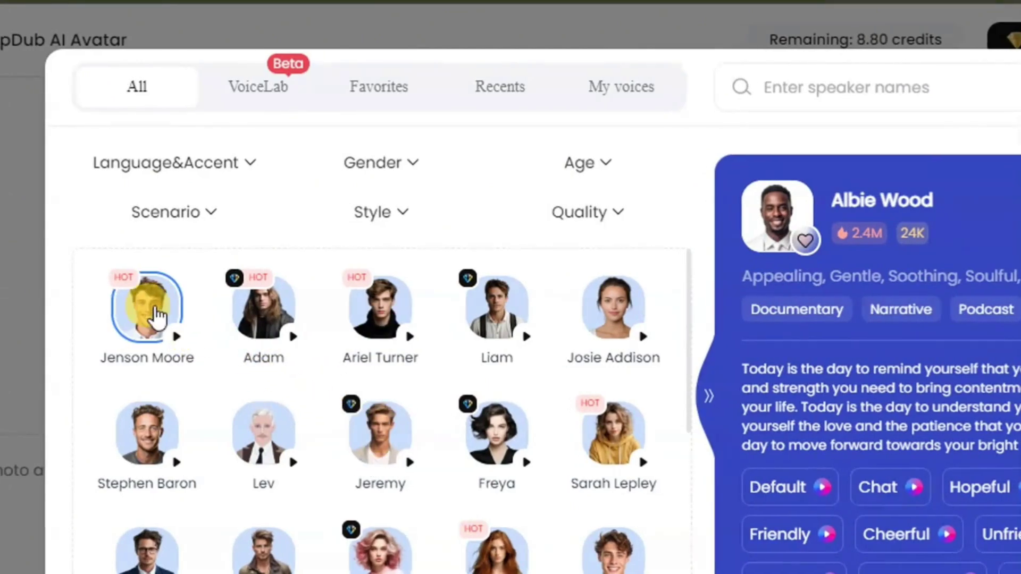
pyautogui.click(170, 336)
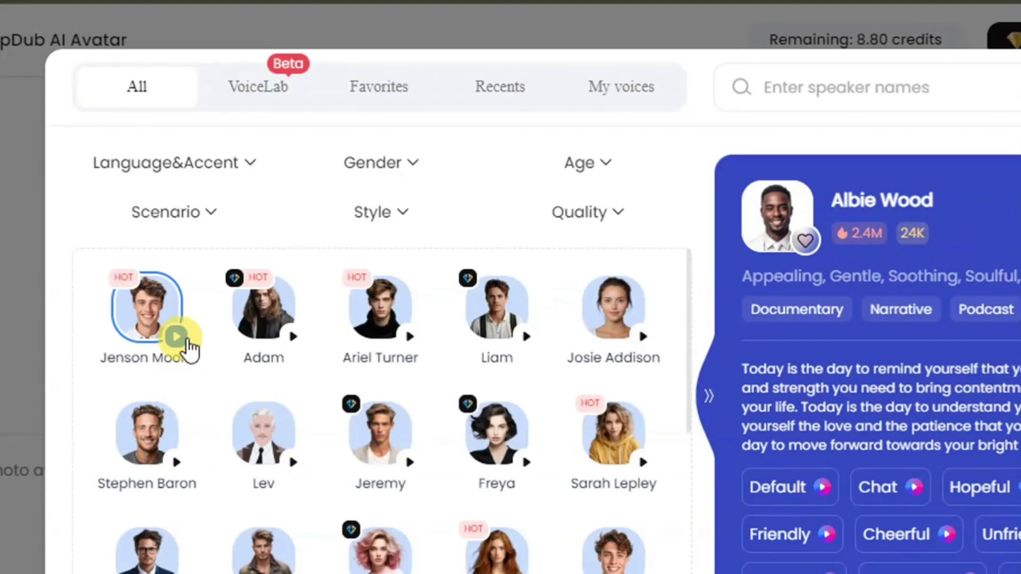
pyautogui.click(151, 314)
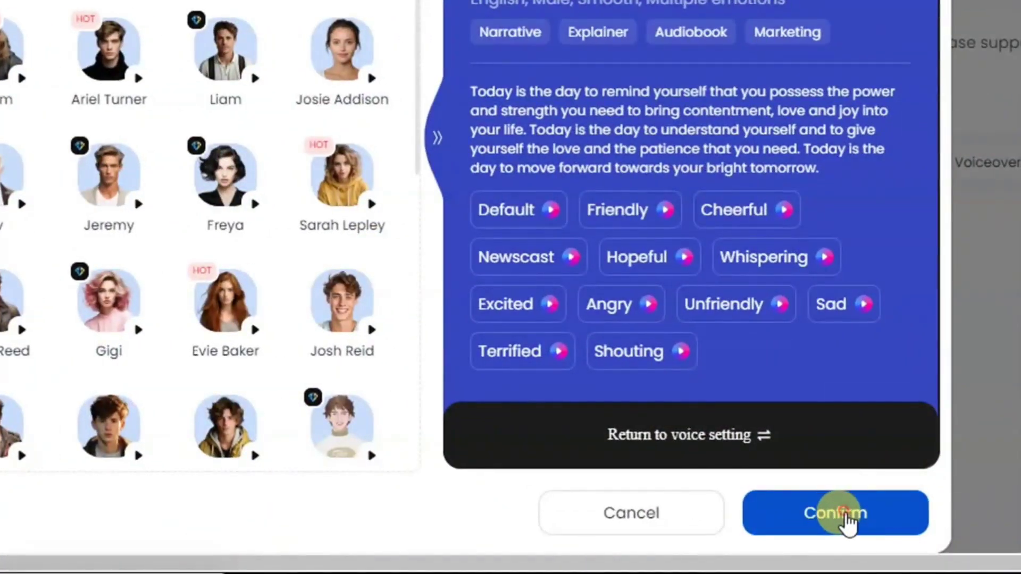
pyautogui.click(846, 513)
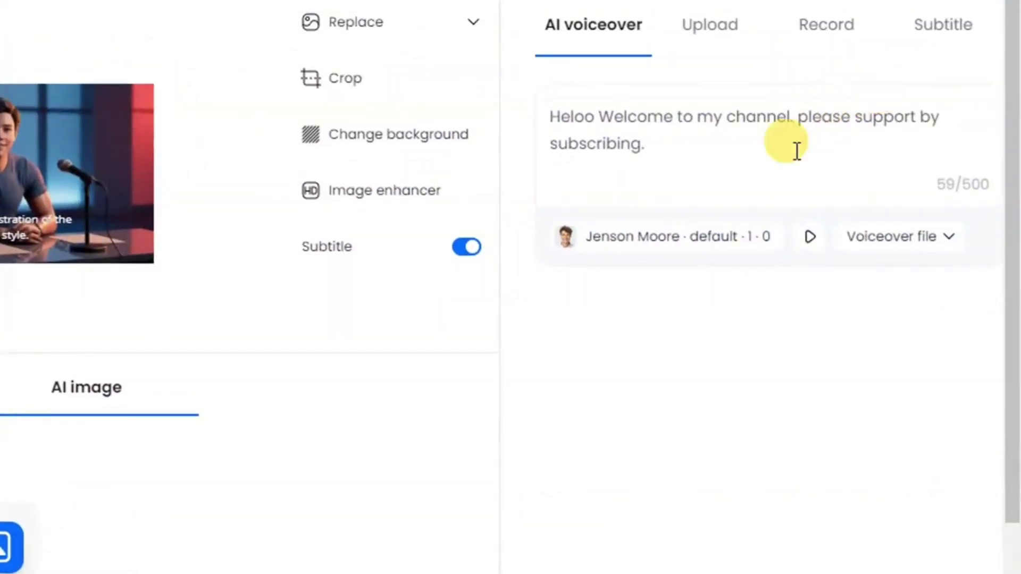
# - Preview the Jenson Moore voiceover, then generate the talking avatar video for 1 credit
pyautogui.click(810, 236)
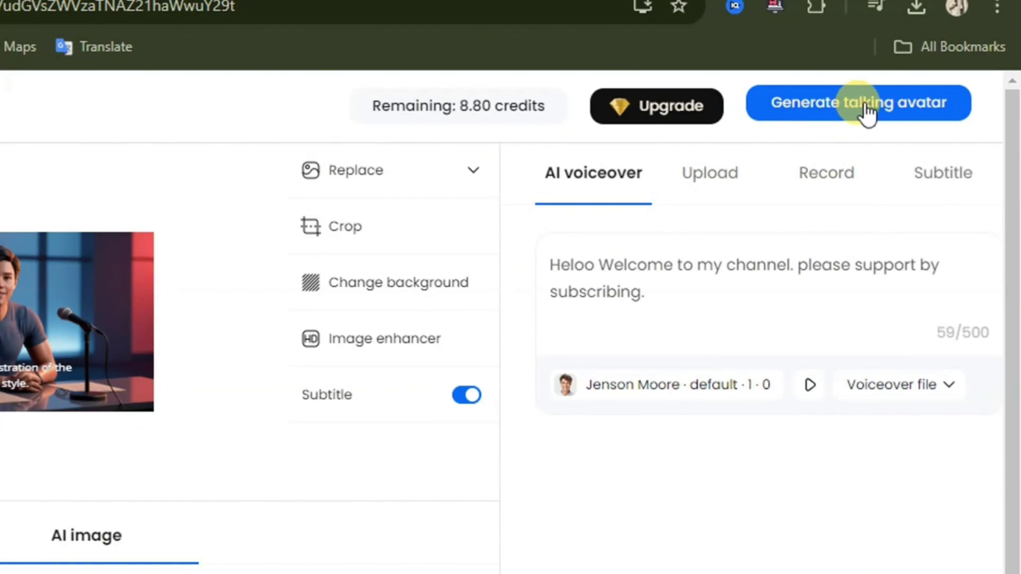
pyautogui.click(865, 106)
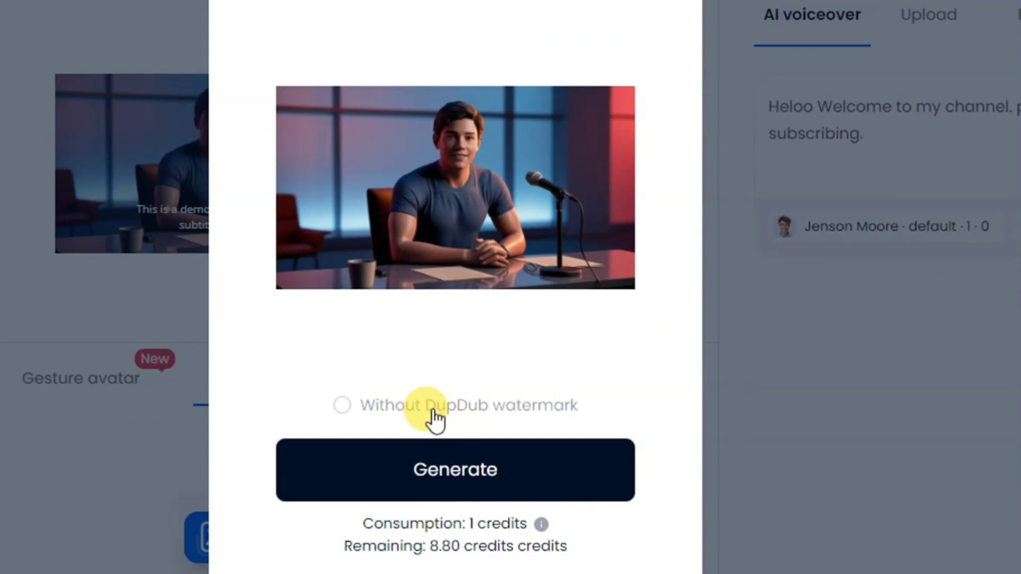
pyautogui.scroll(-1, 447, 406)
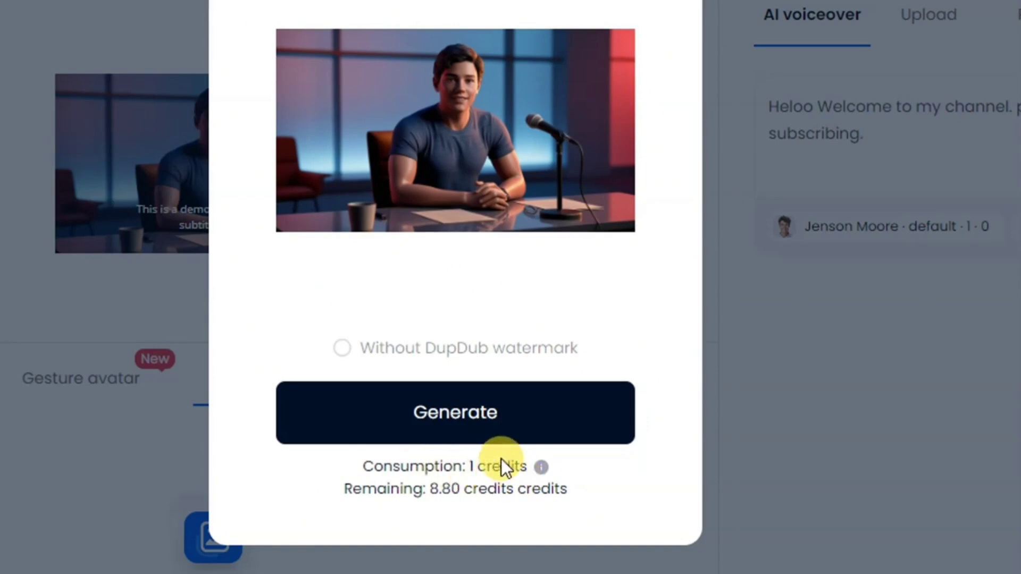
pyautogui.click(418, 417)
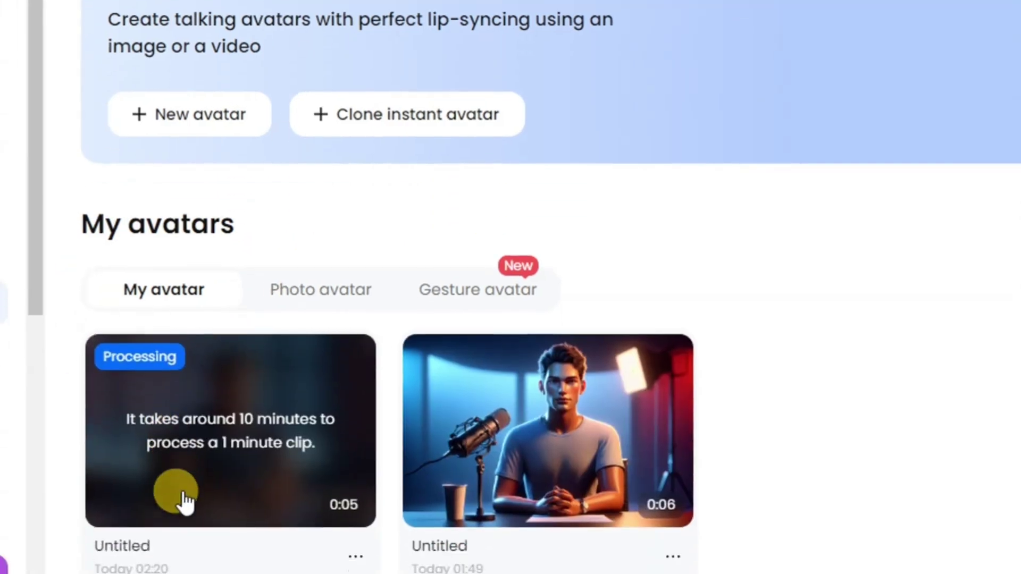
# - Play the finished 5-second avatar video, download it as Untitled (1).mp4, then close the preview
pyautogui.scroll(-1, 204, 513)
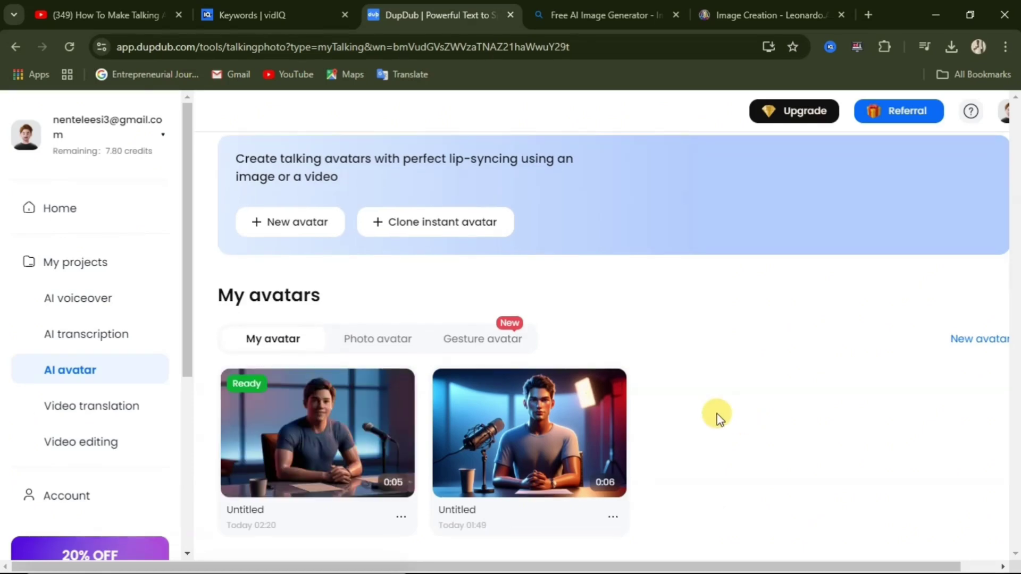
pyautogui.moveTo(266, 451)
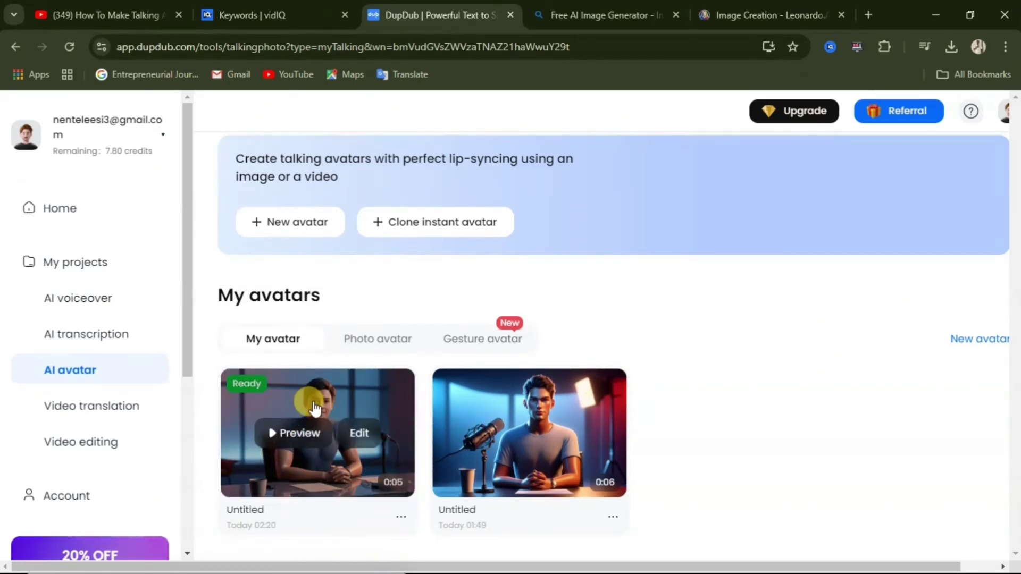
pyautogui.click(281, 442)
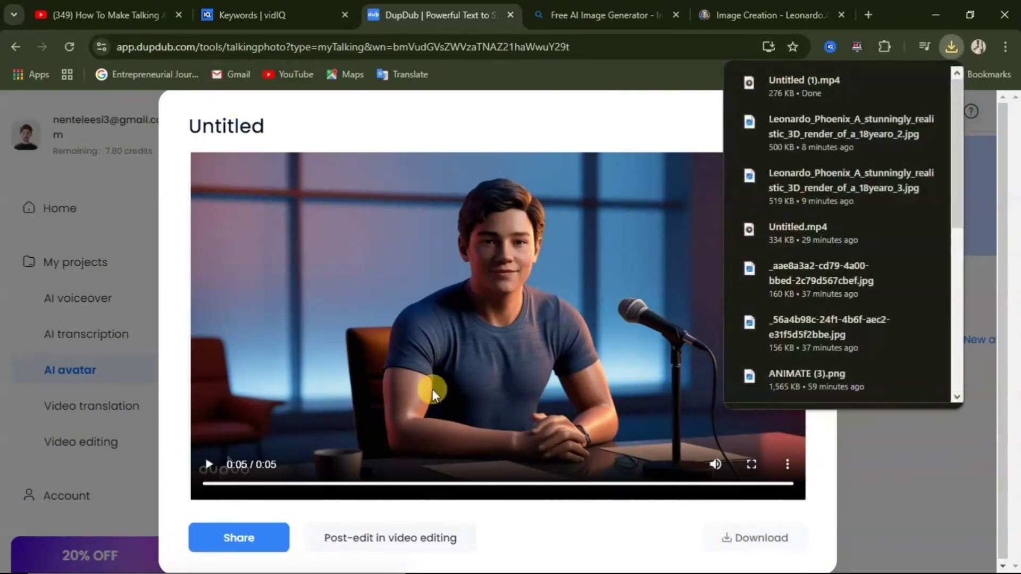
pyautogui.click(620, 143)
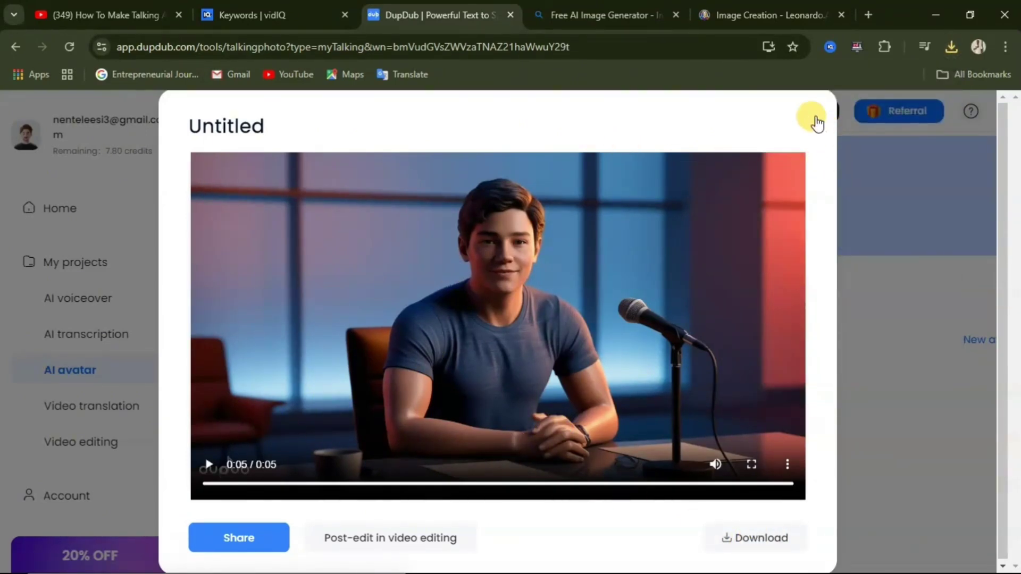
pyautogui.click(809, 117)
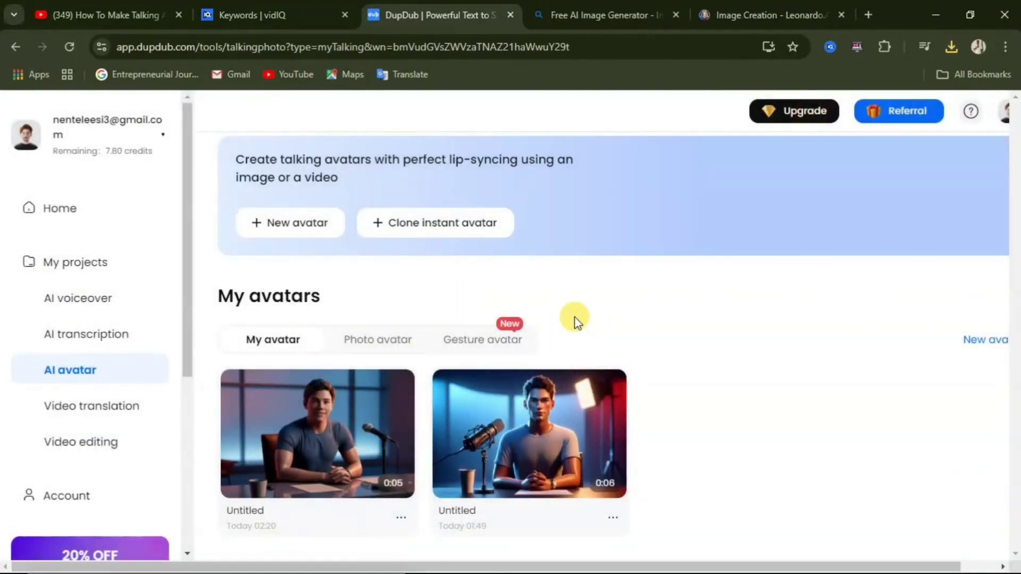